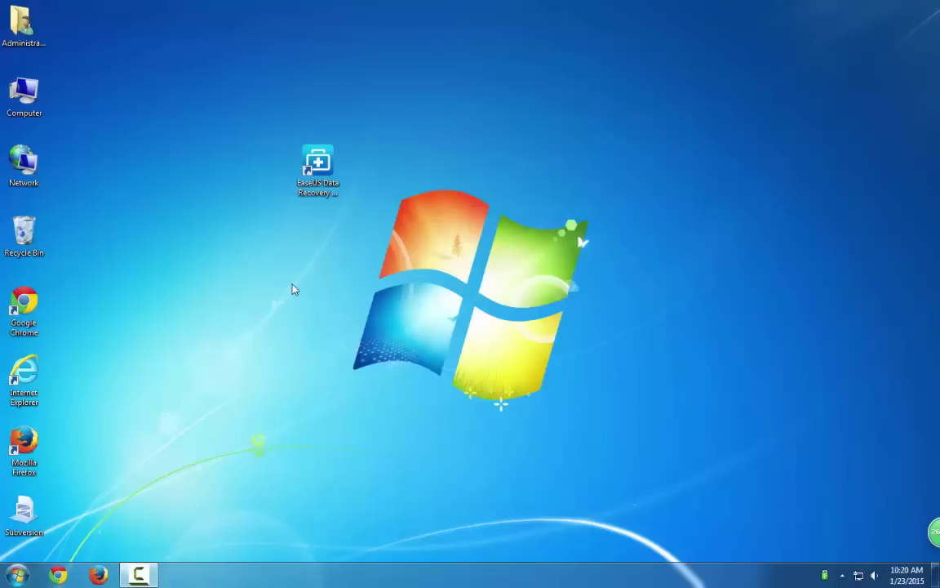
Open _DSC0143.jpg from Removable Disk (H:) in Windows Photo Viewer
double_click(32, 97)
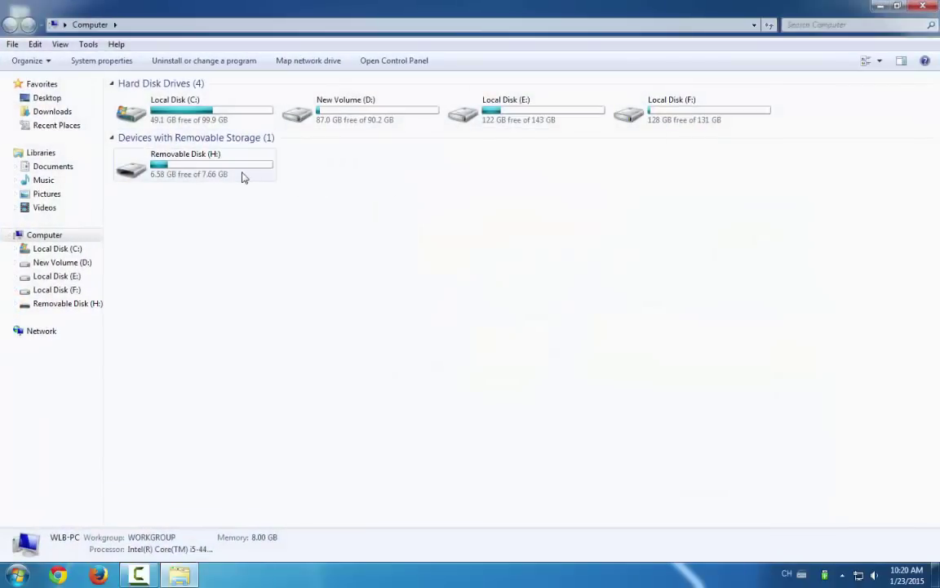
double_click(241, 177)
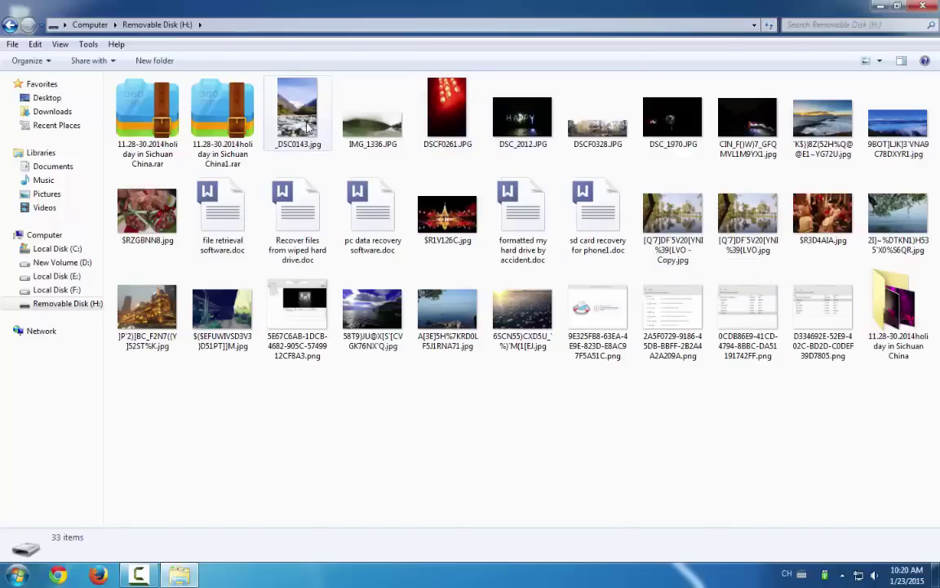
double_click(281, 115)
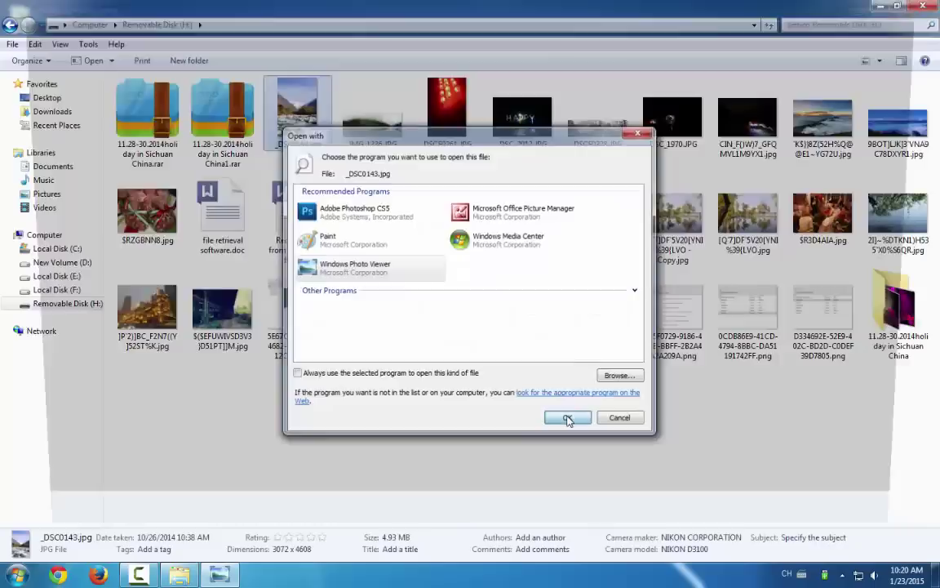
click(567, 420)
Browse through the pictures on the removable disk one after another, and close the photo viewer
click(501, 545)
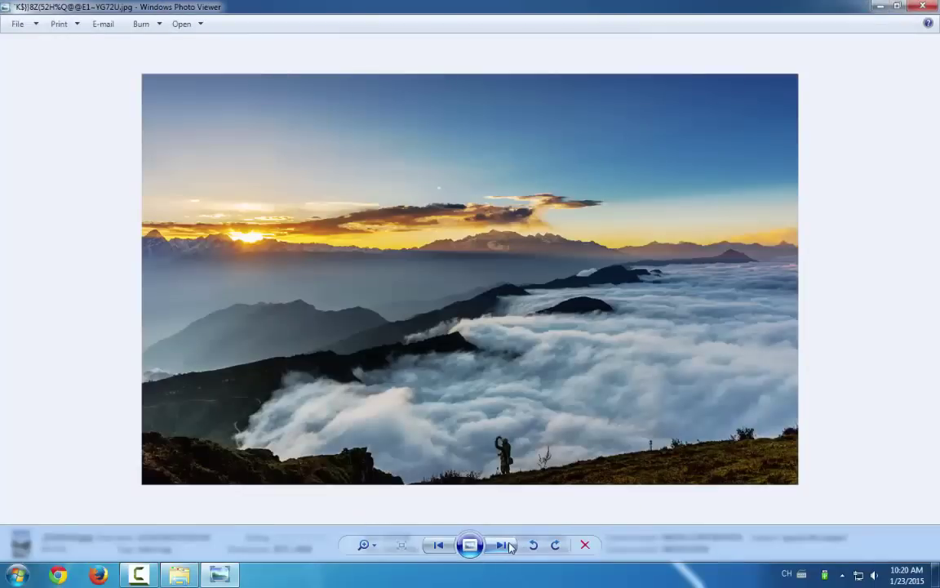
click(501, 546)
click(501, 545)
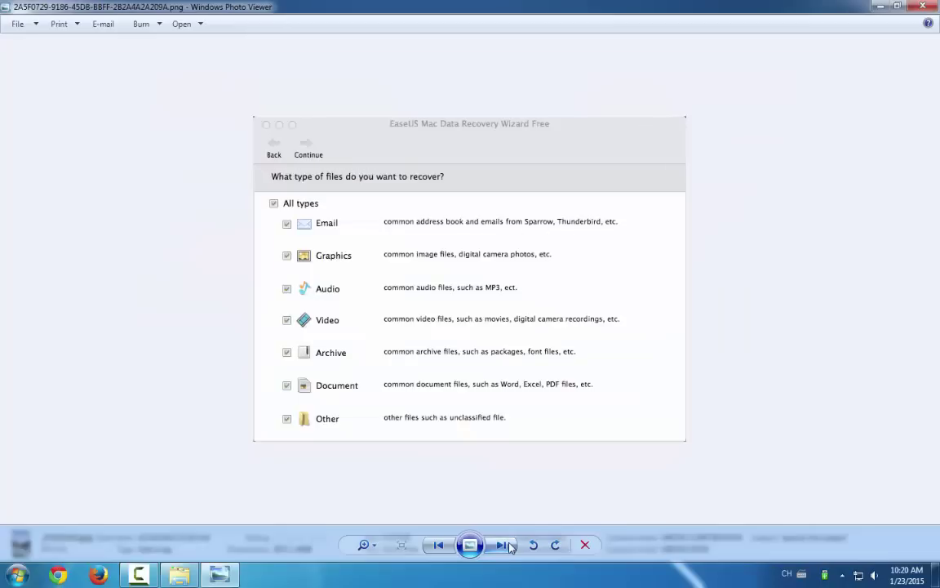
click(501, 545)
click(501, 546)
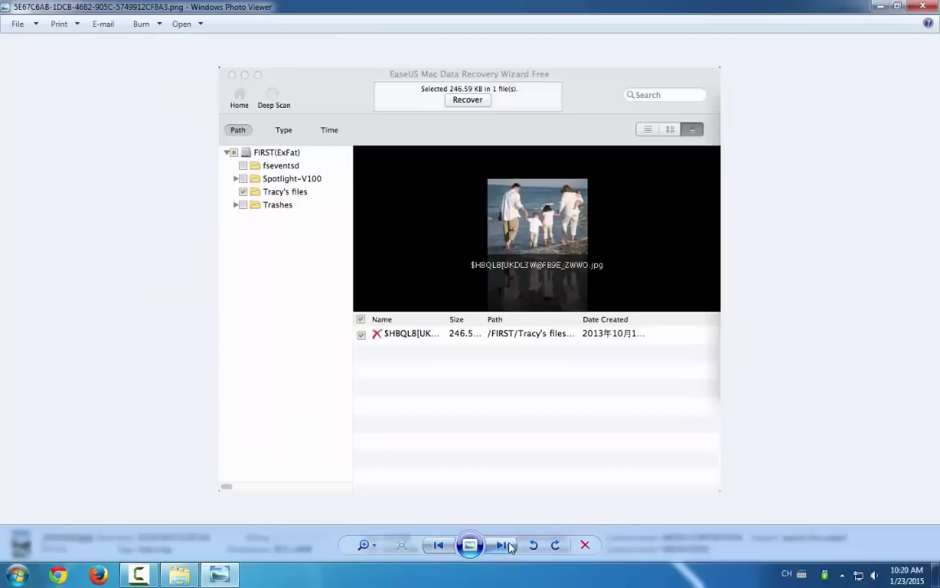
click(501, 545)
click(501, 545)
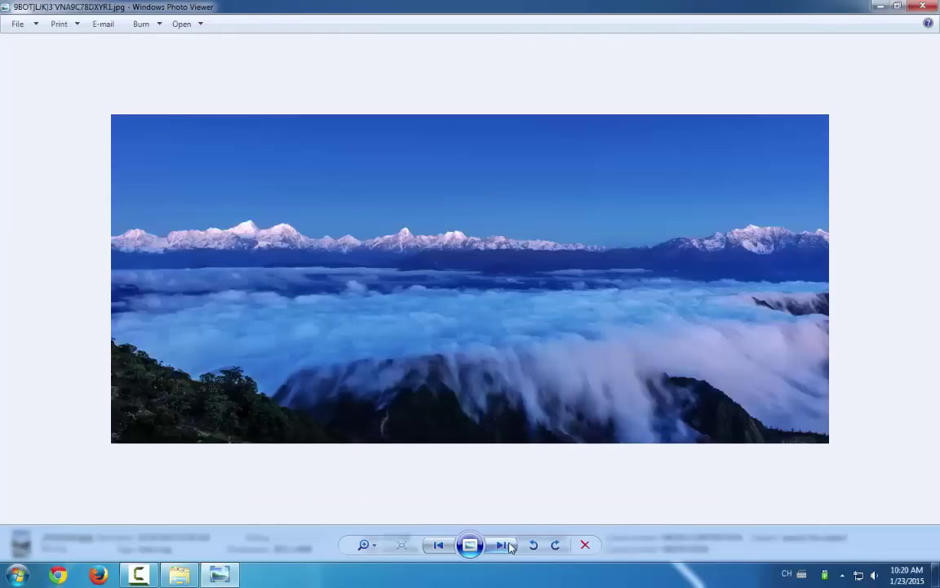
click(506, 546)
click(506, 545)
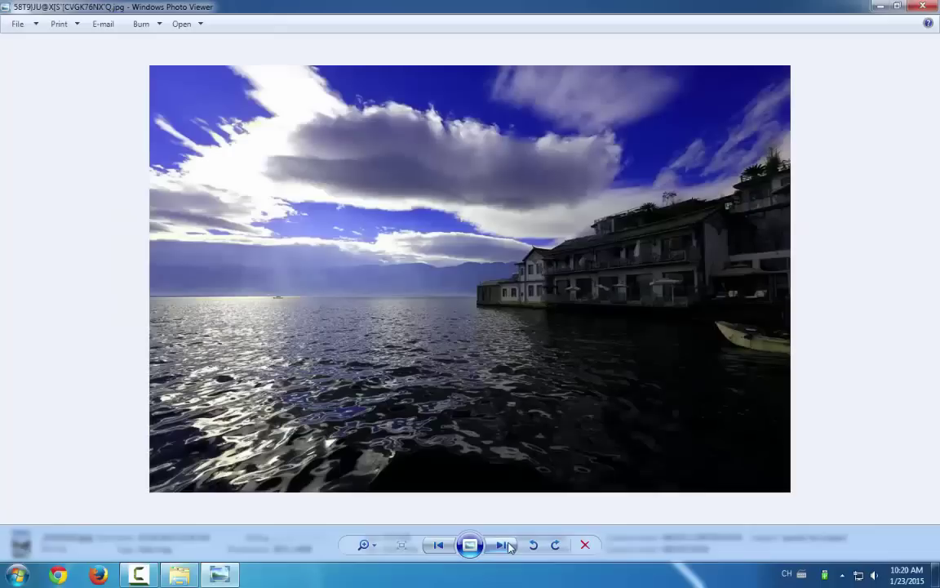
click(506, 546)
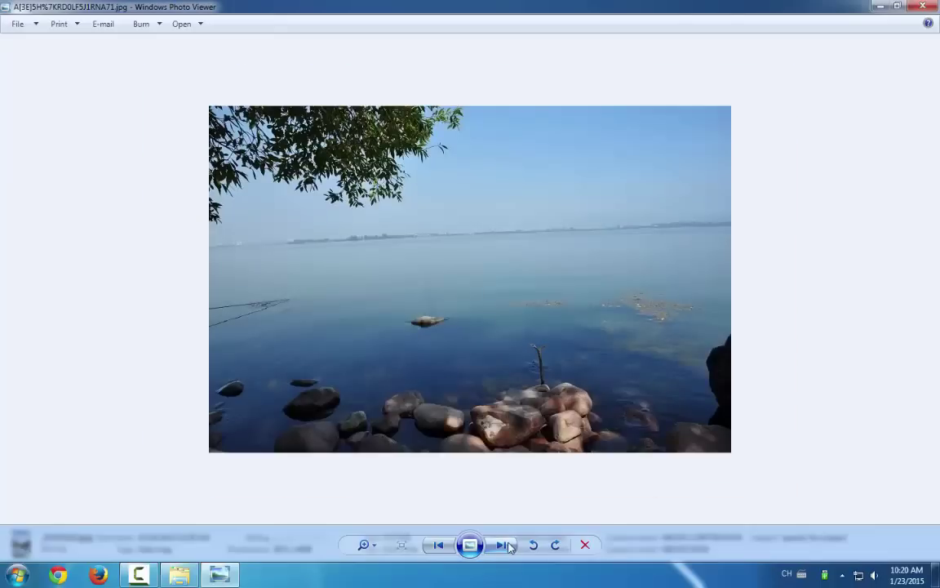
click(507, 545)
click(506, 546)
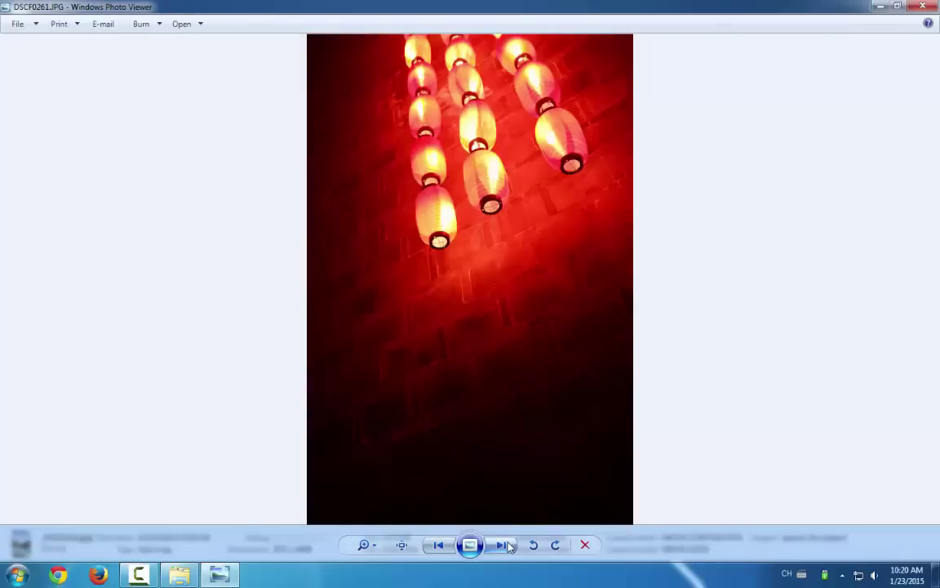
click(506, 545)
click(932, 7)
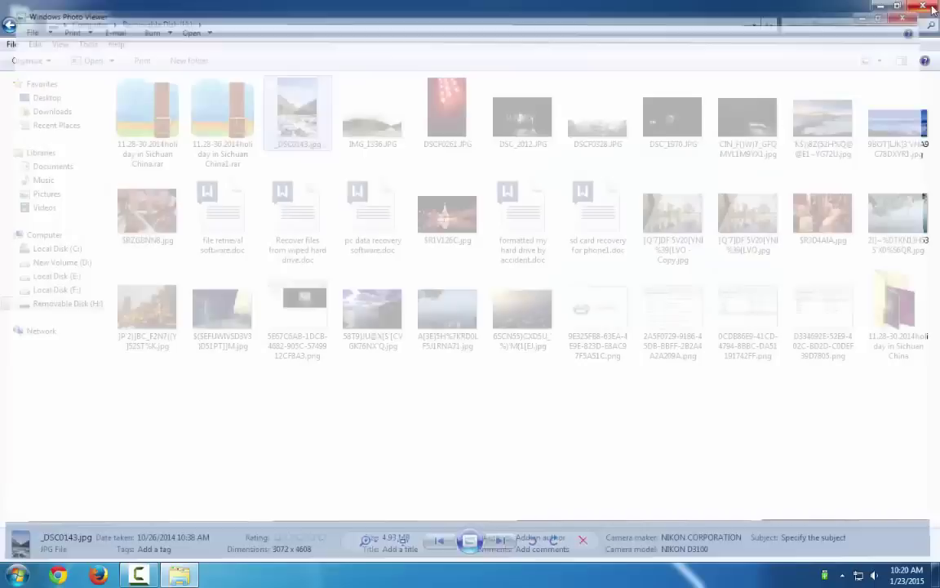
Permanently delete the eight consecutive pictures starting with _DSC0143.jpg from Removable Disk (H:) and close the folder window
drag(301, 164, 856, 134)
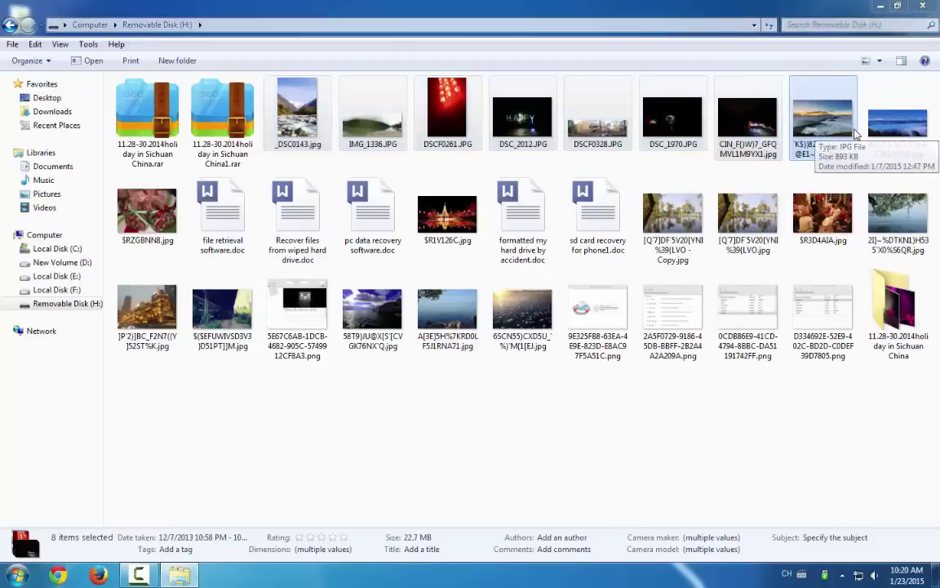
key(shift+Delete)
click(533, 297)
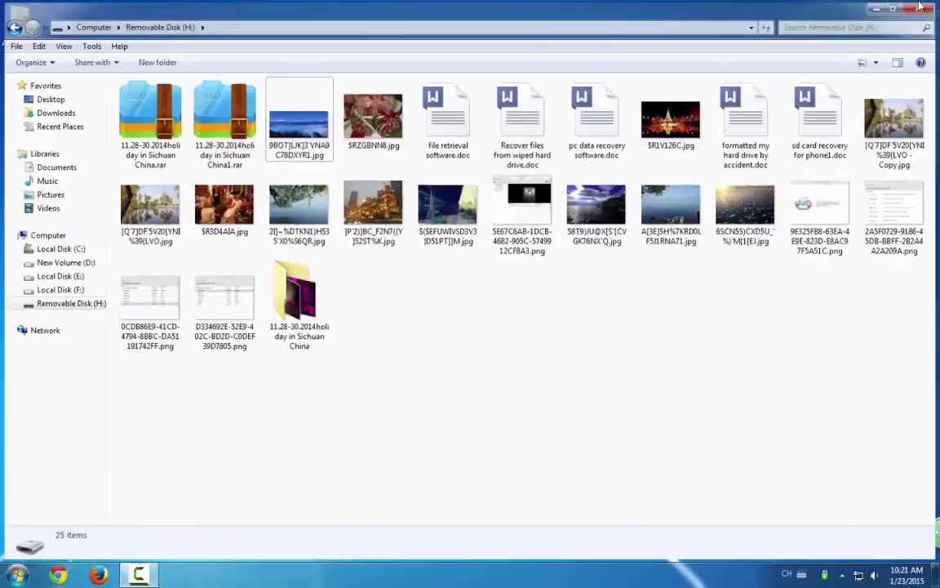
key(alt+F4)
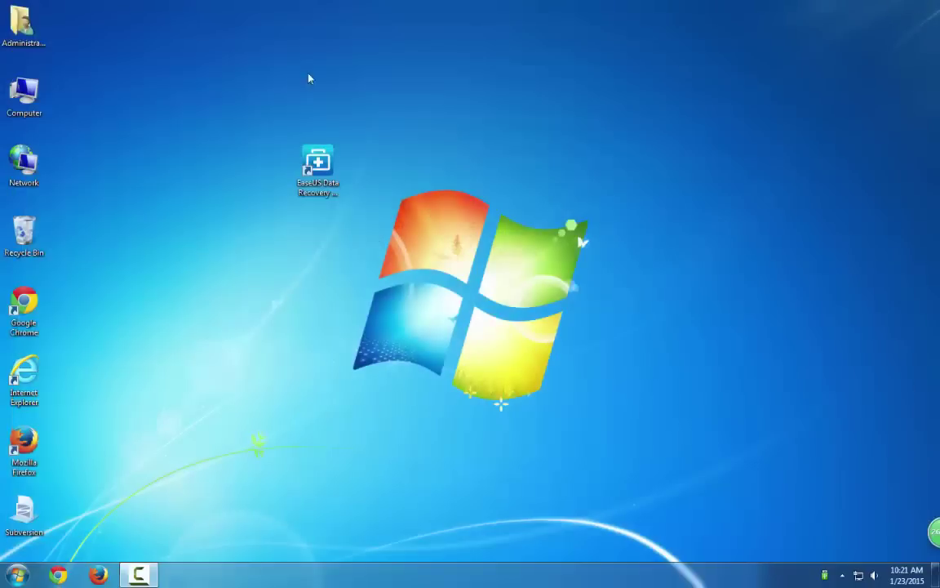
Check the Recycle Bin for the deleted pictures, and view the details of Removable Disk (H:) in Computer
double_click(23, 235)
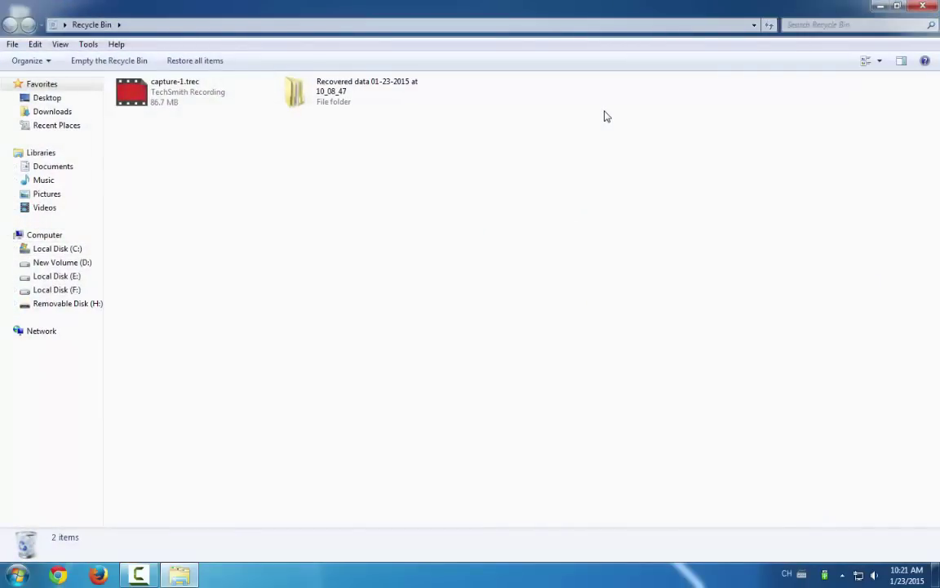
click(934, 8)
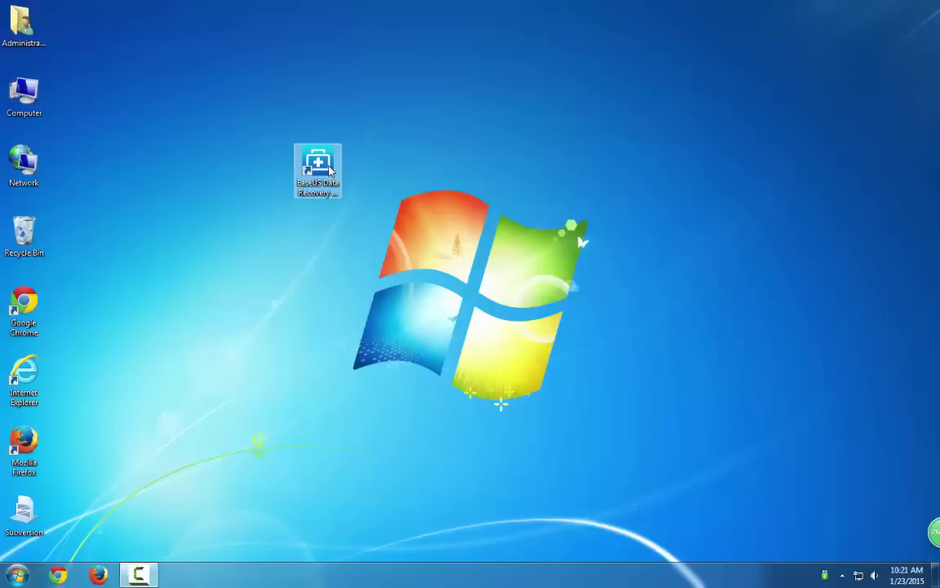
double_click(25, 95)
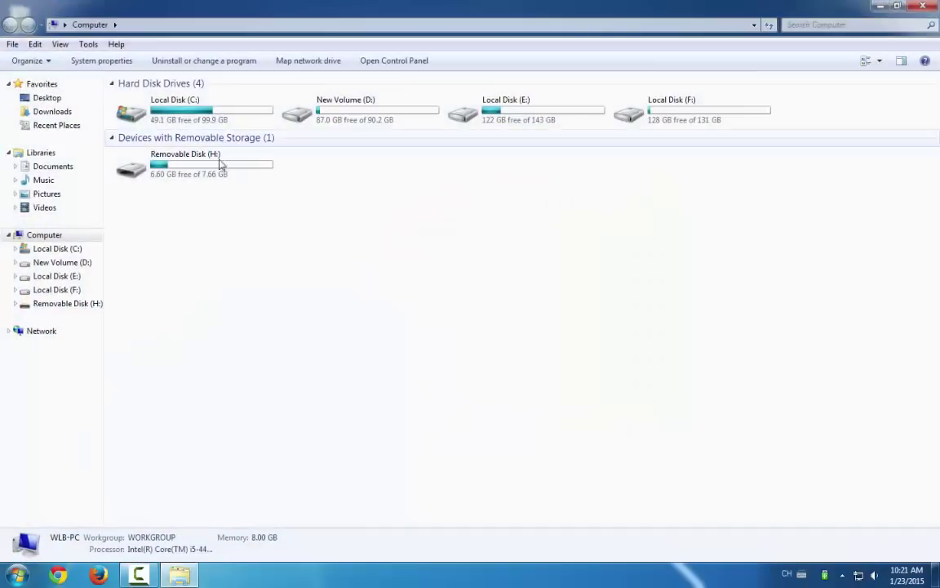
click(218, 175)
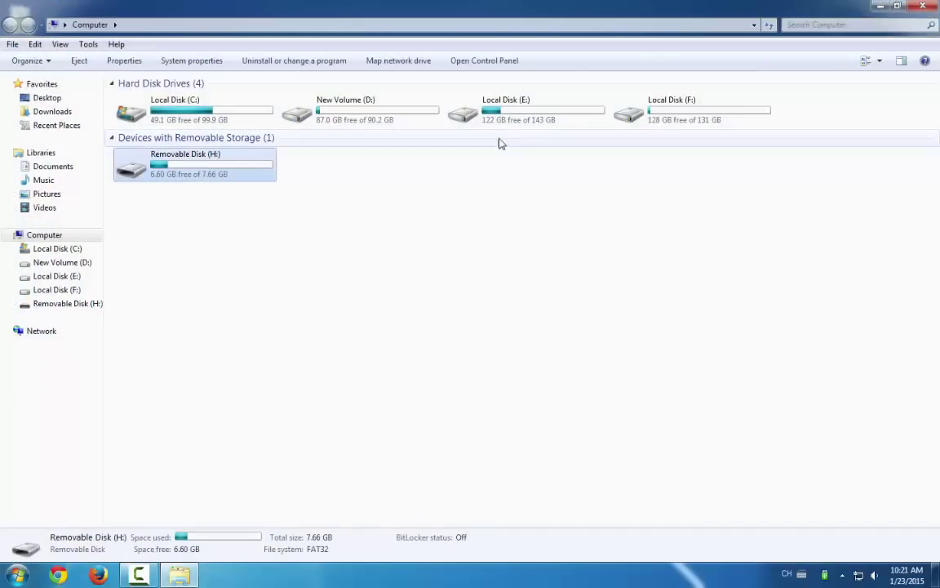
key(alt+F4)
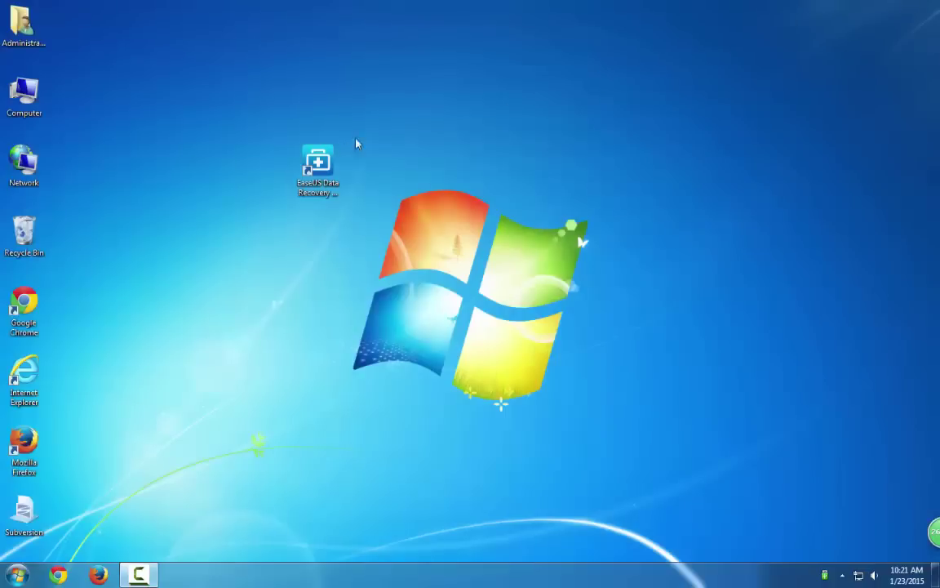
Launch EaseUS Data Recovery Wizard 8.6 from the desktop
click(318, 163)
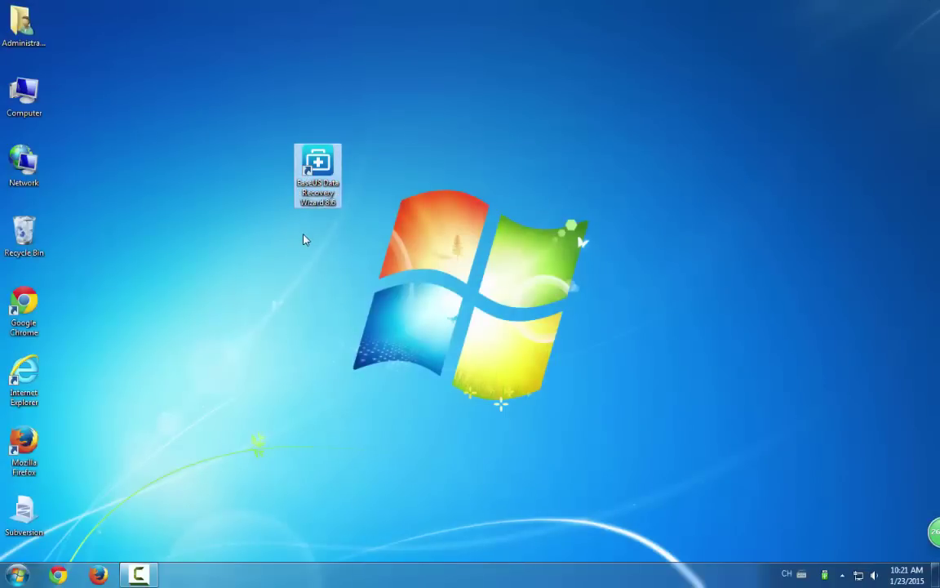
double_click(329, 194)
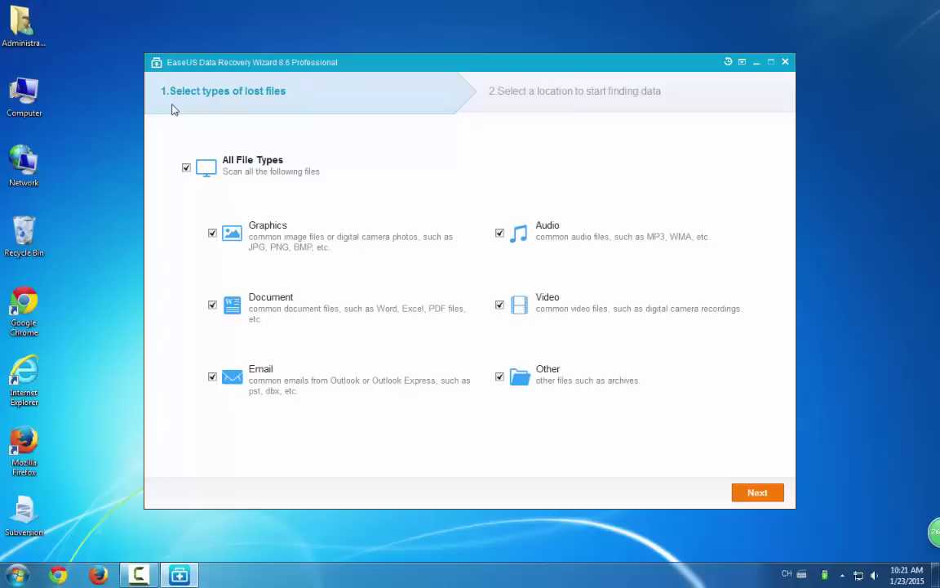
Deselect all file types, reselect Graphics, Document, Email, Audio, Video and Other individually, and toggle All File Types off and on
click(186, 169)
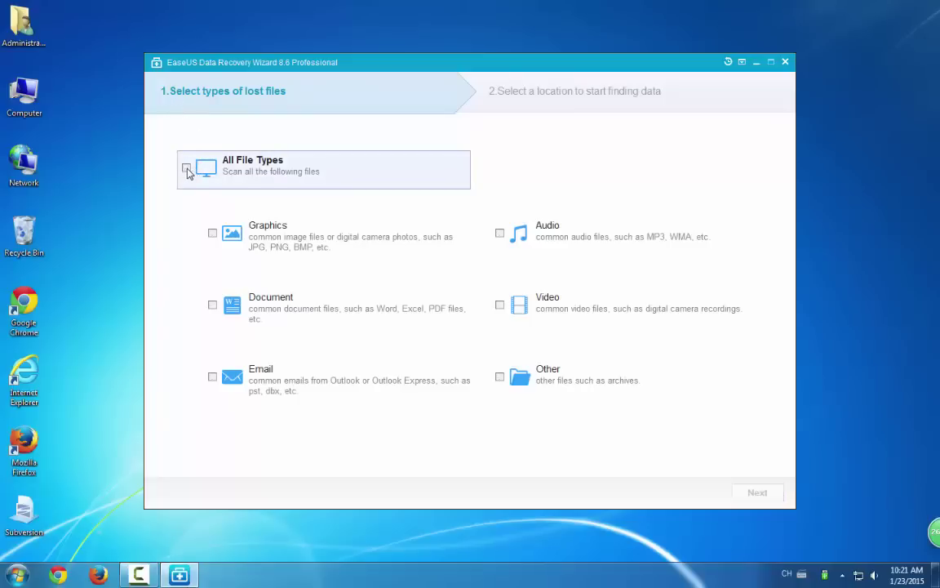
click(211, 234)
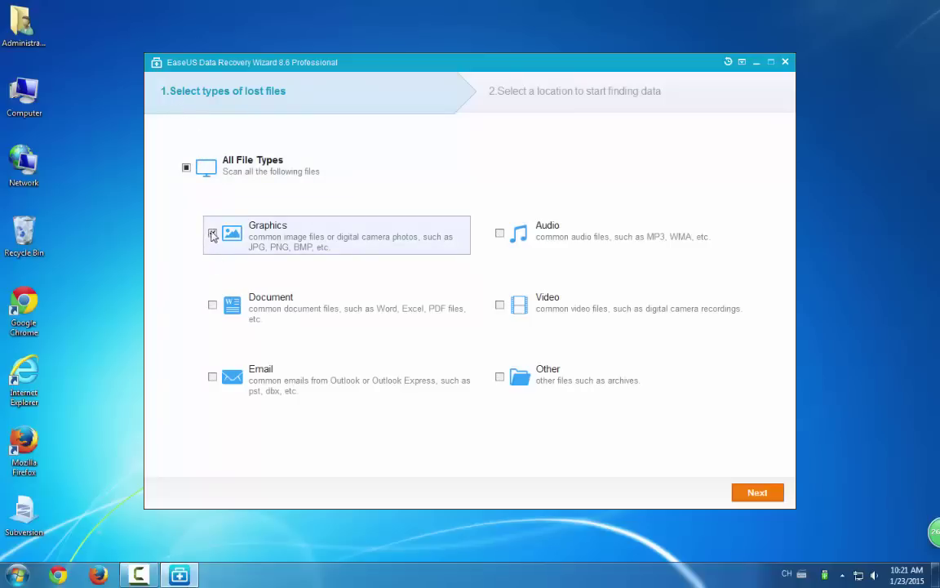
click(212, 305)
click(212, 378)
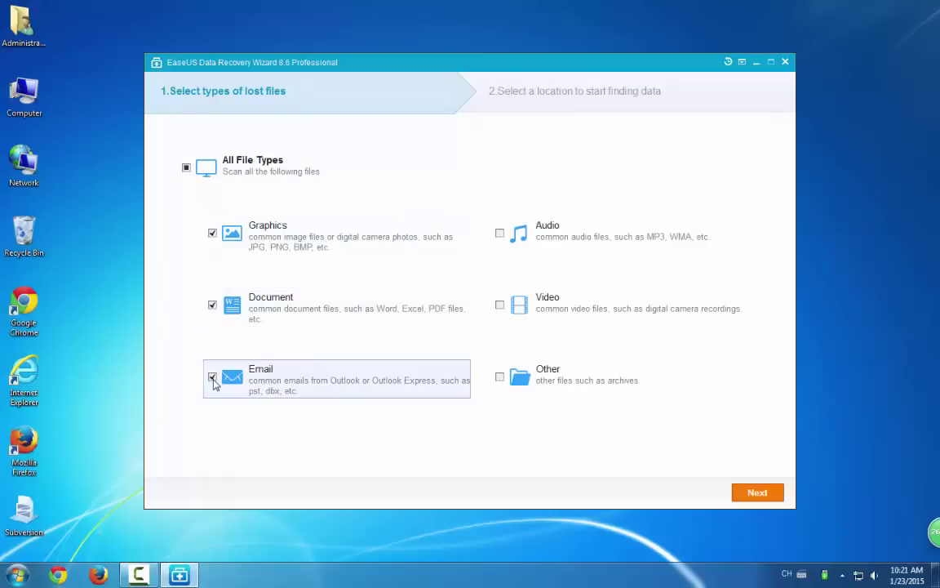
click(500, 233)
click(499, 304)
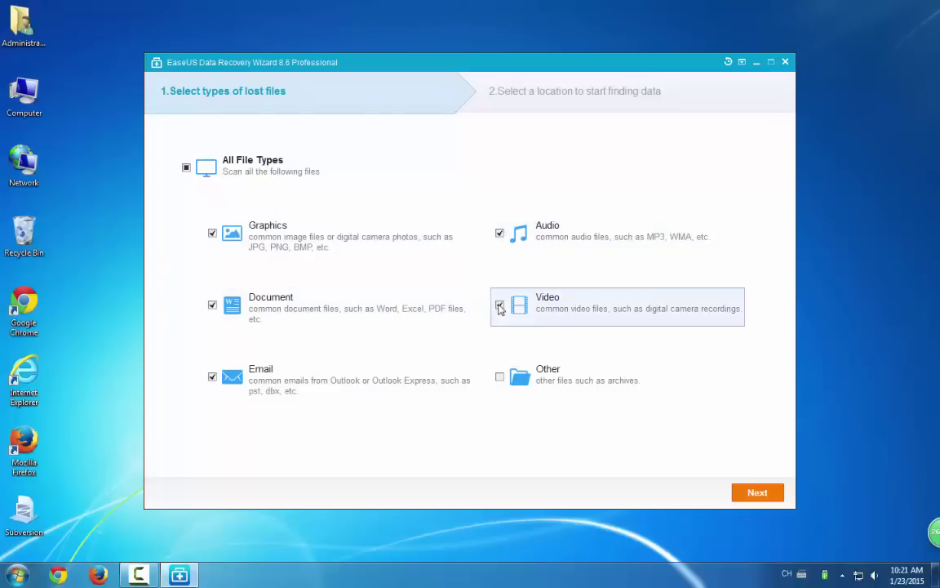
click(499, 377)
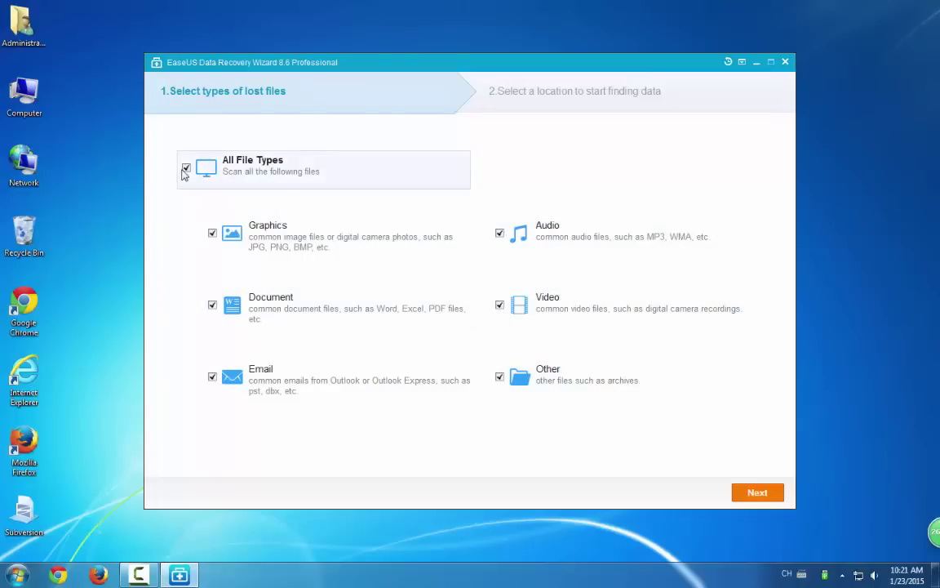
click(186, 168)
click(186, 168)
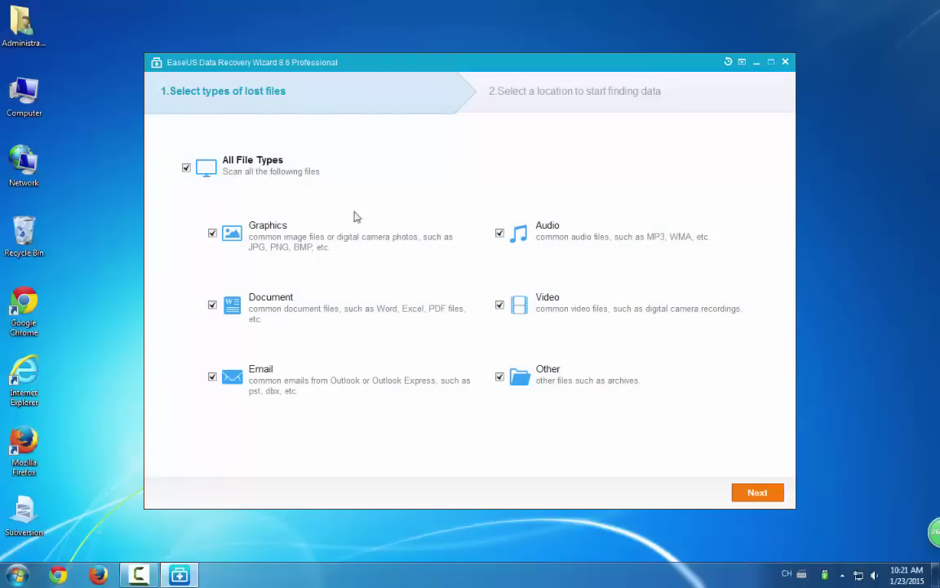
Proceed to the location selection, scan Local Disk (H:) for lost files, and dismiss the deep scan notice
click(765, 497)
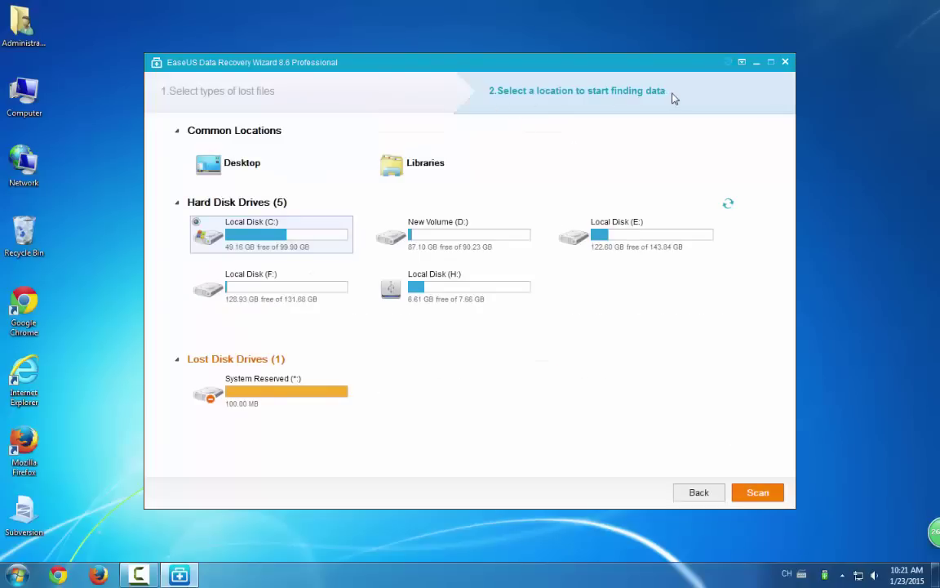
click(423, 173)
click(456, 243)
click(447, 293)
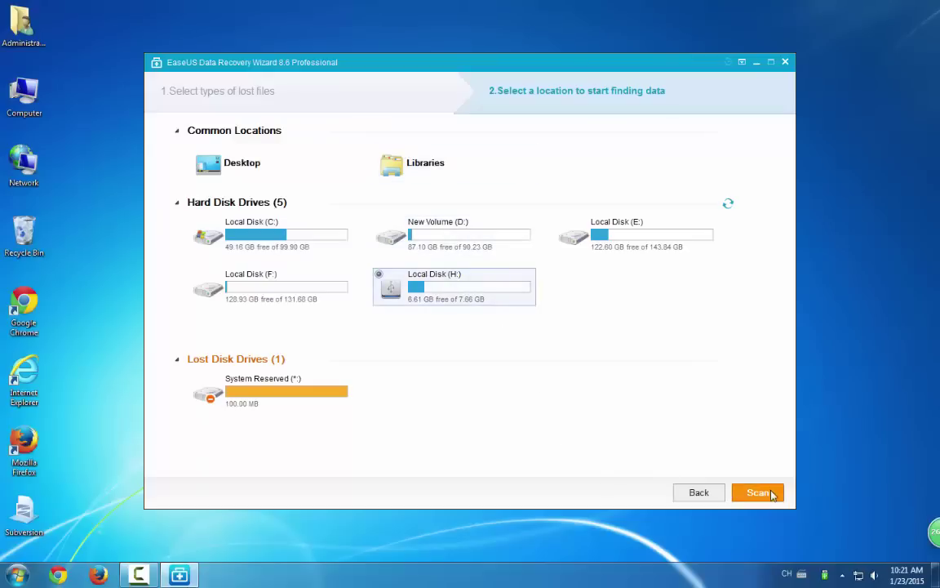
click(757, 492)
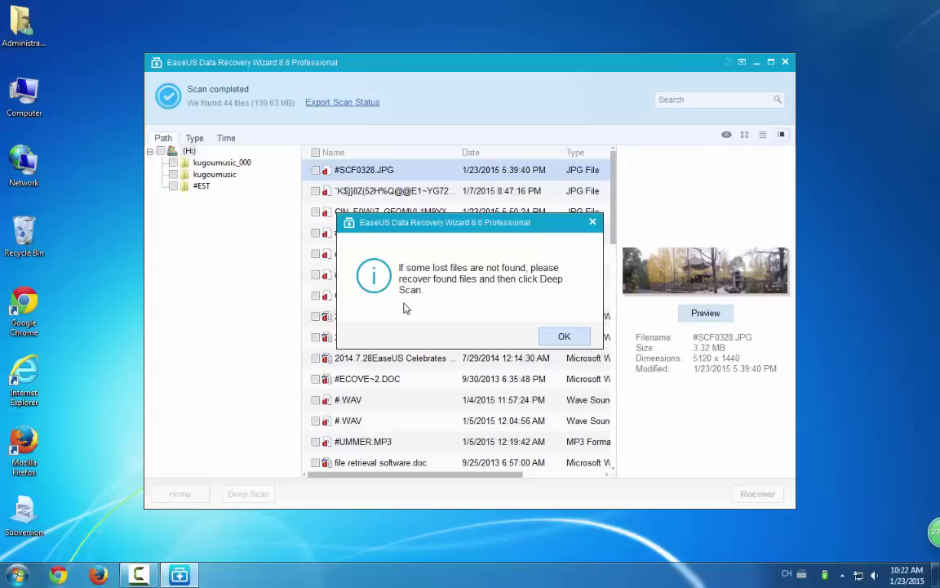
click(566, 338)
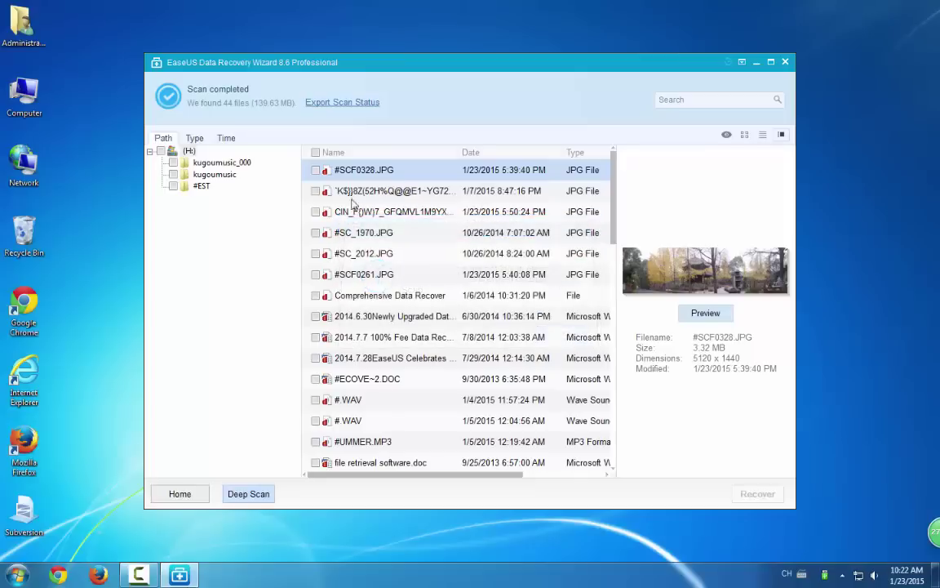
Preview #SCF0328.JPG at full size, and mark it and the two JPG files listed directly below it for recovery
double_click(372, 171)
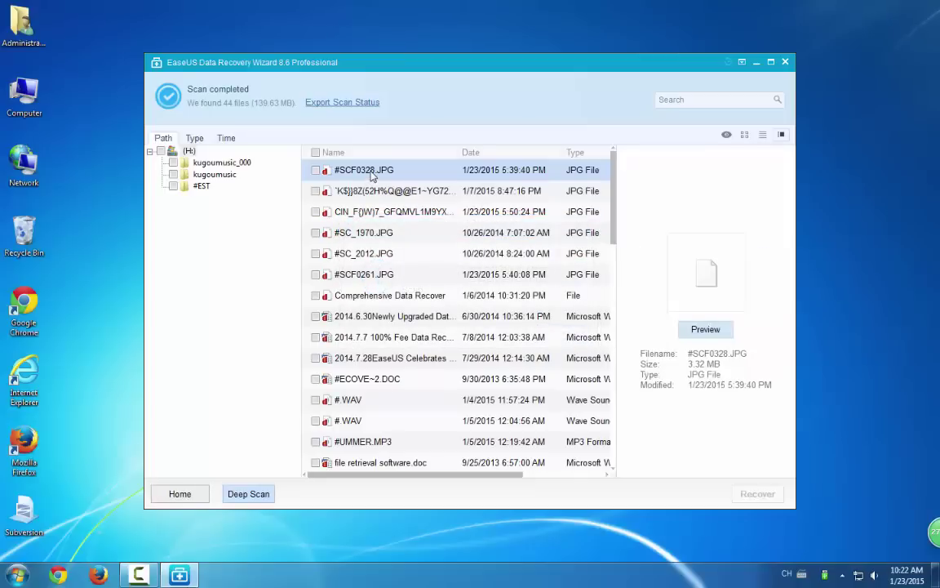
click(678, 138)
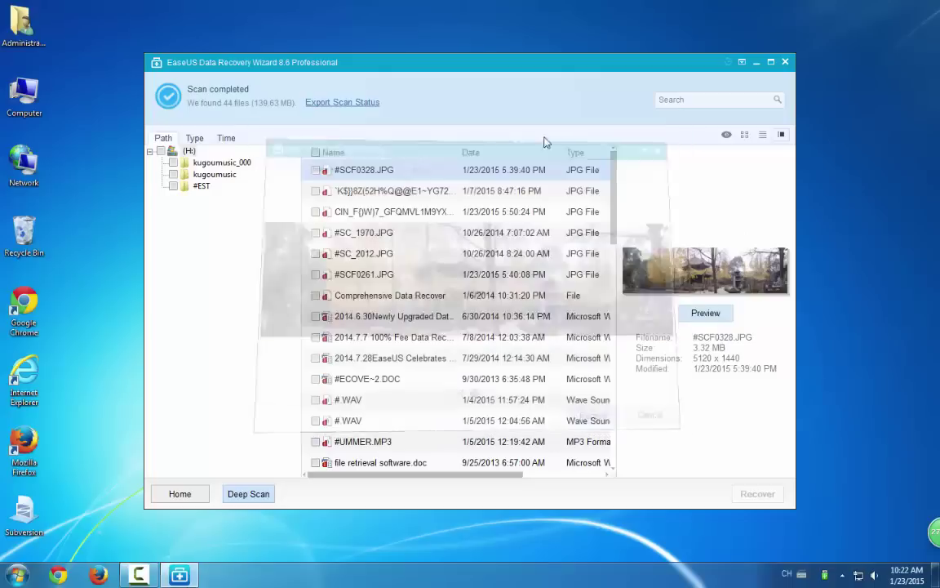
click(315, 170)
click(380, 193)
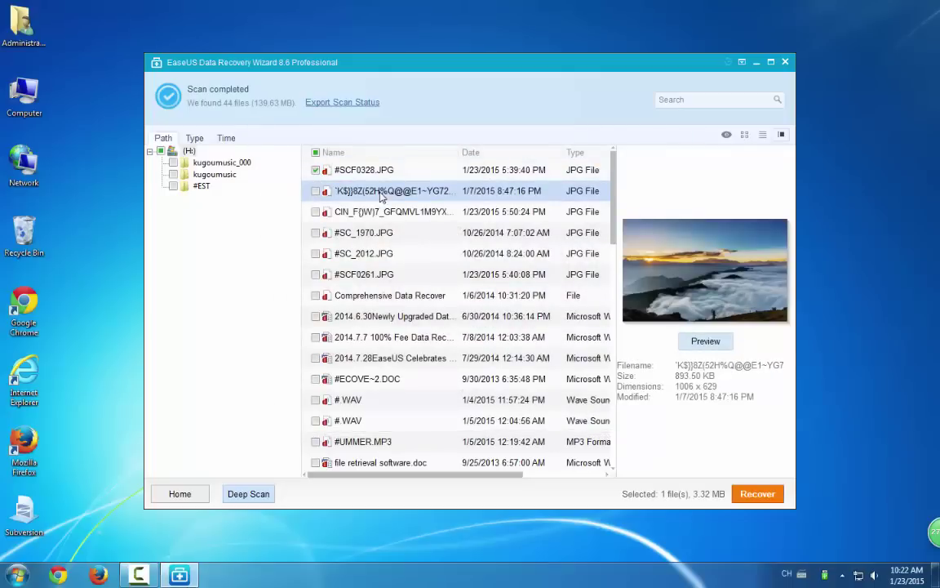
click(316, 191)
click(335, 211)
click(315, 212)
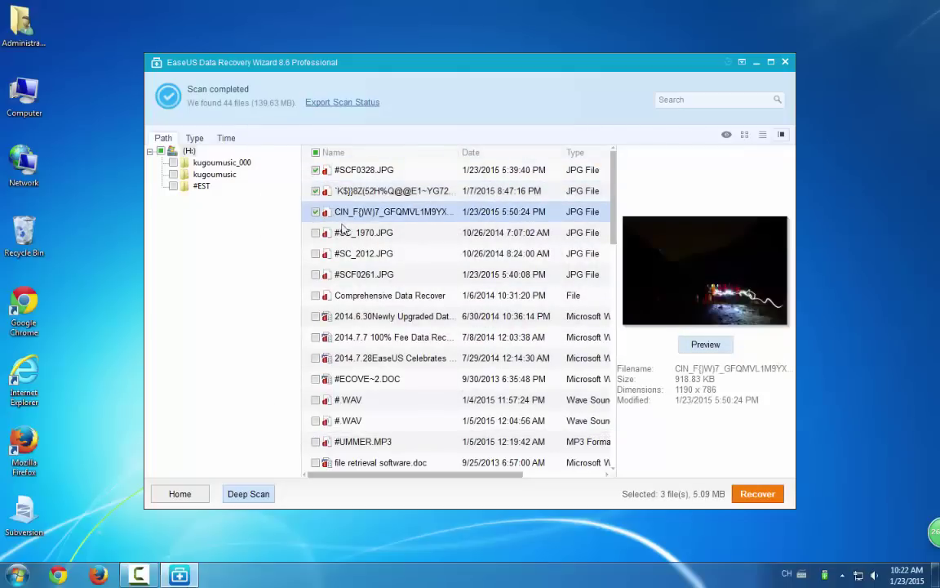
Mark #SC_1970.JPG for recovery, preview it at full size, and mark #SC_2012.JPG as well
click(323, 233)
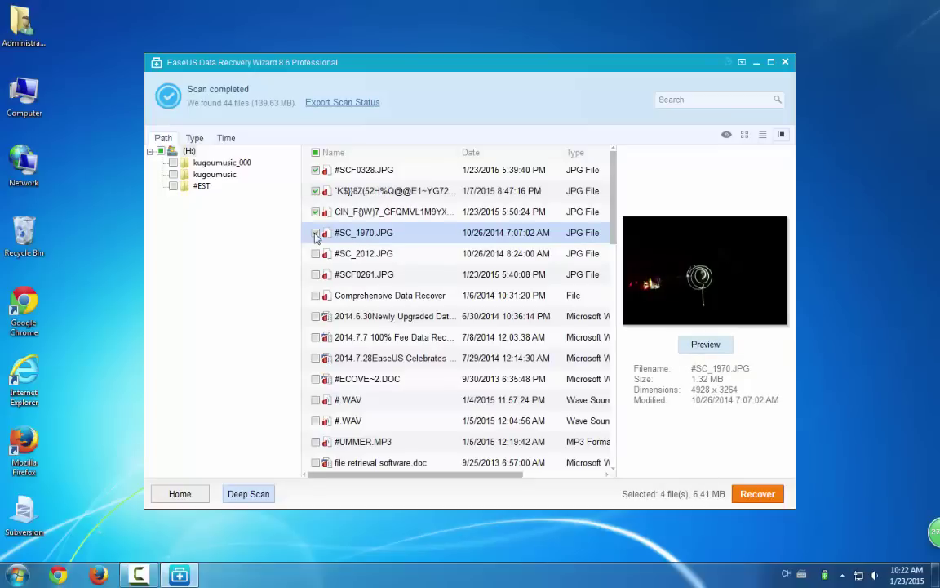
click(705, 344)
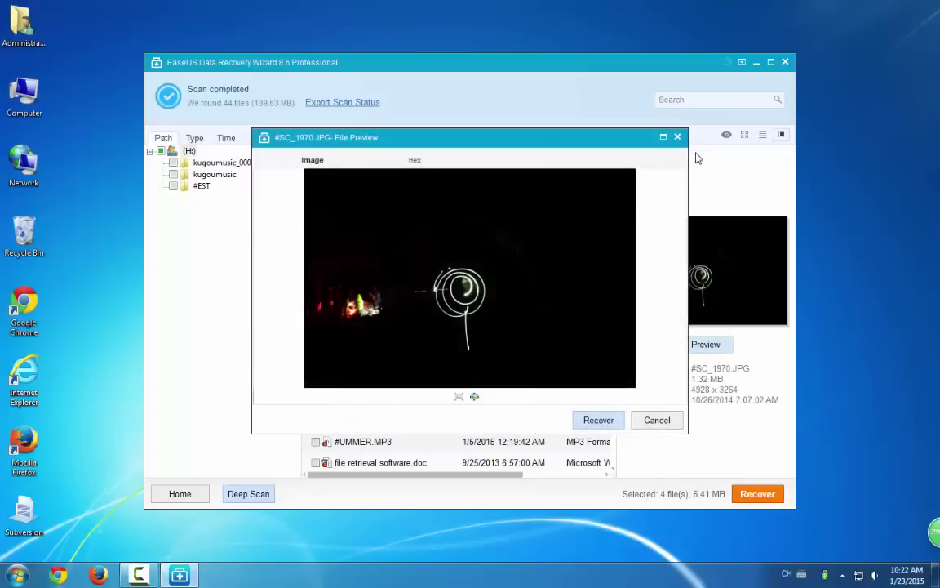
click(678, 137)
click(368, 255)
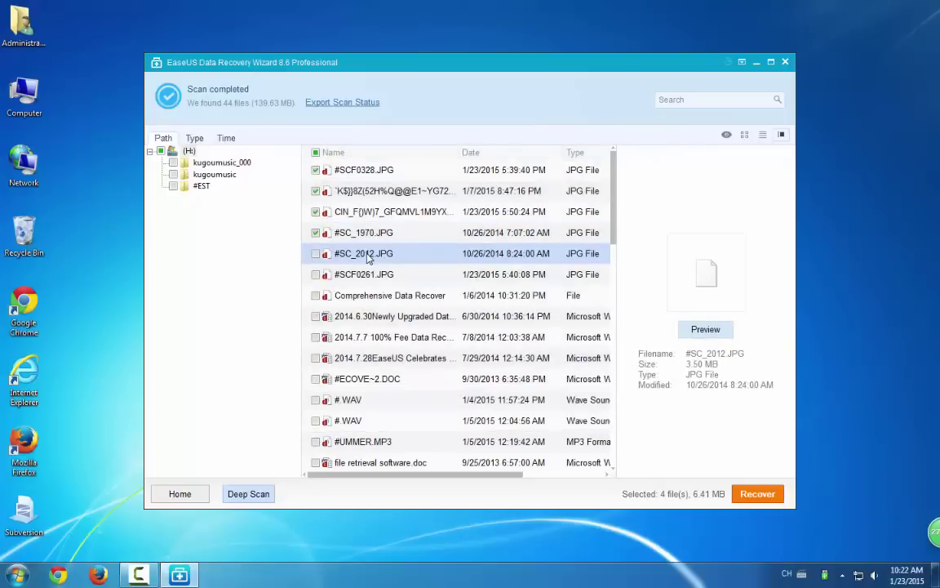
click(317, 254)
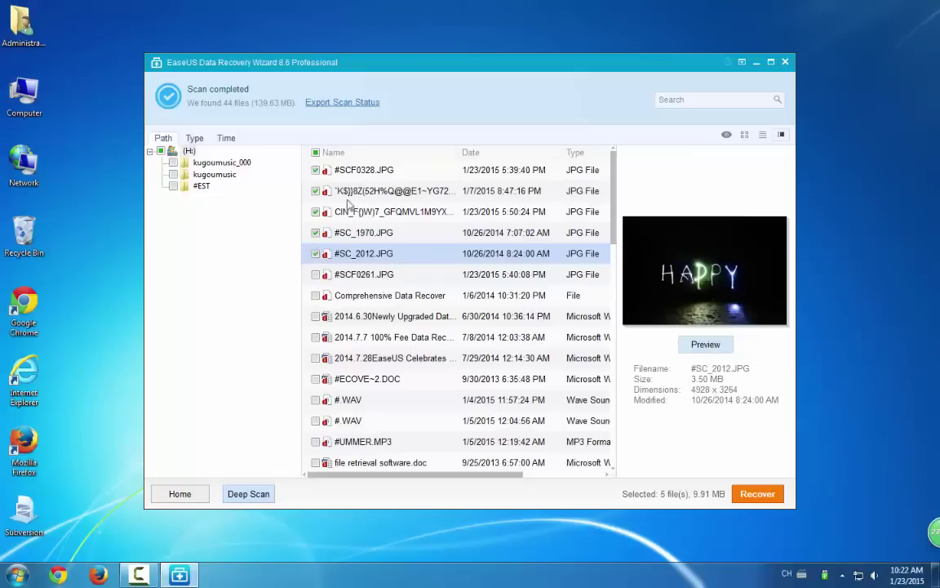
View the thumbnails of the marked pictures one by one, and mark #SCF0261.JPG for recovery
click(368, 170)
click(376, 191)
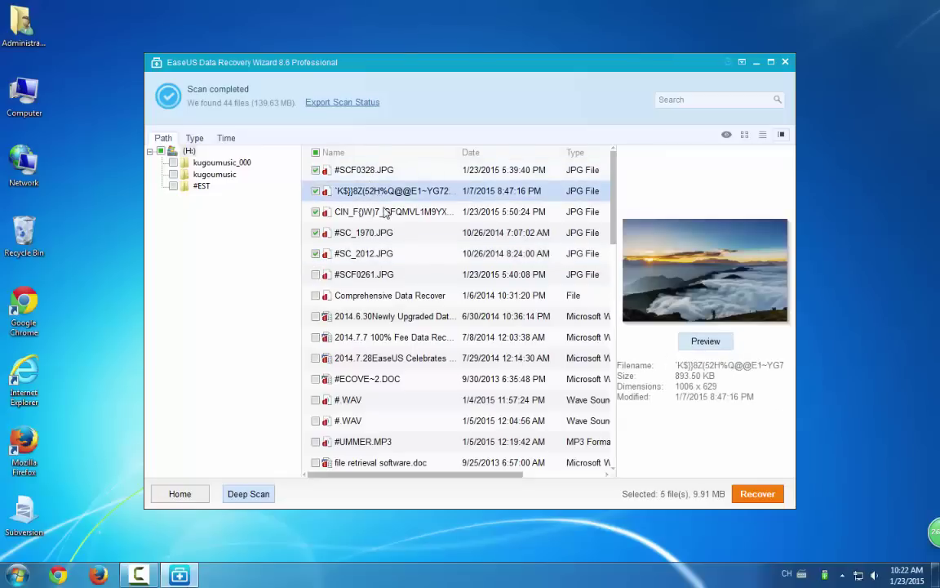
click(347, 212)
click(343, 233)
click(378, 254)
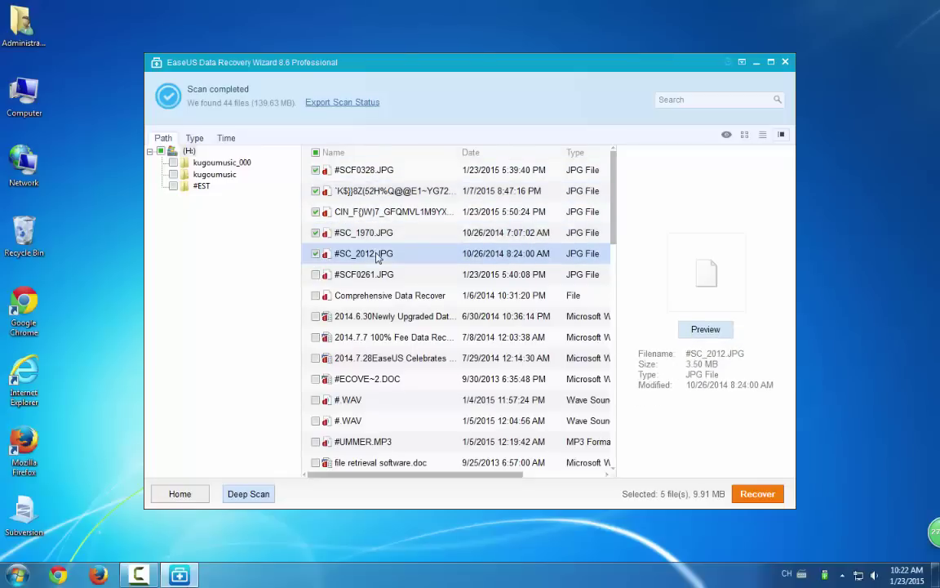
click(375, 277)
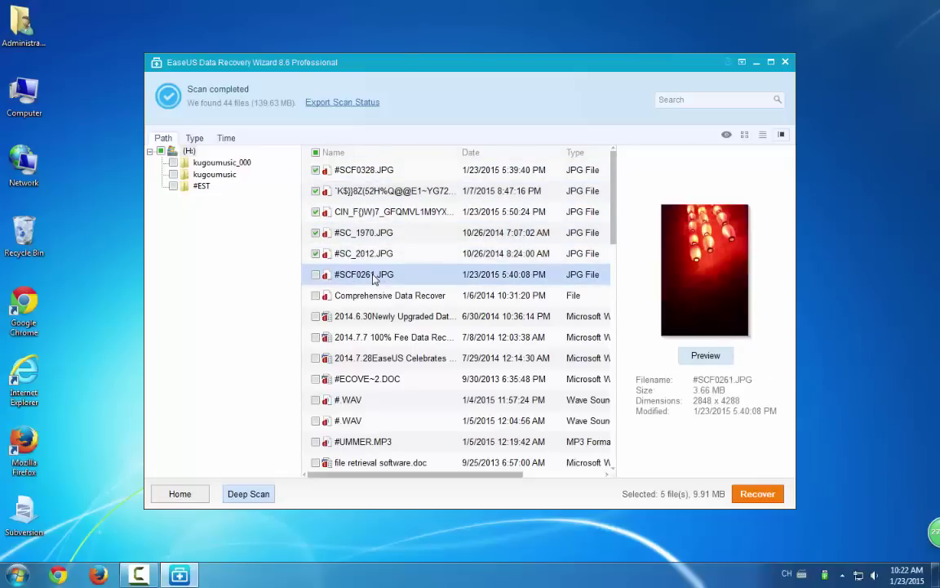
click(316, 274)
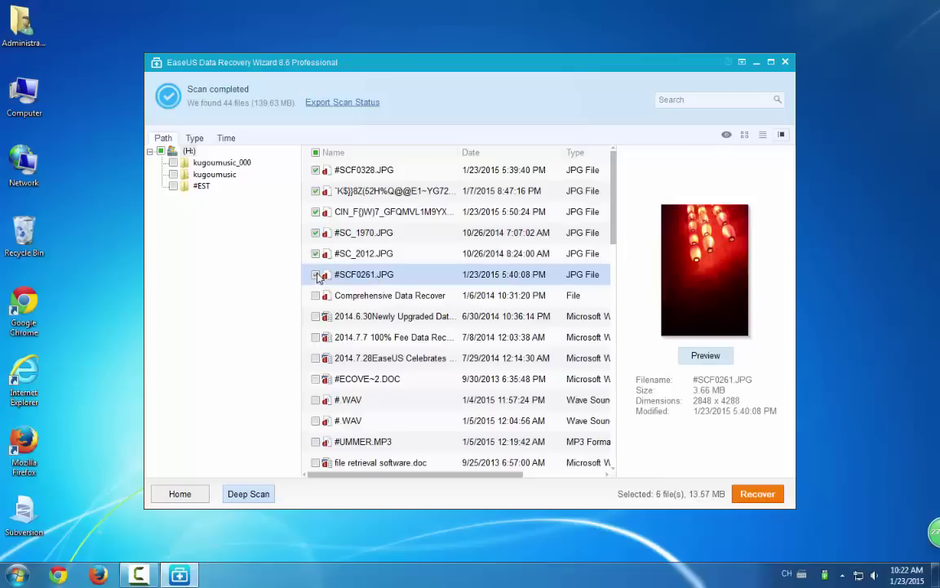
Preview the JPG file dated 1/7/2015 8:47:16 PM near the end of the file list and mark it for recovery
click(375, 296)
scroll(379, 290, down, 10)
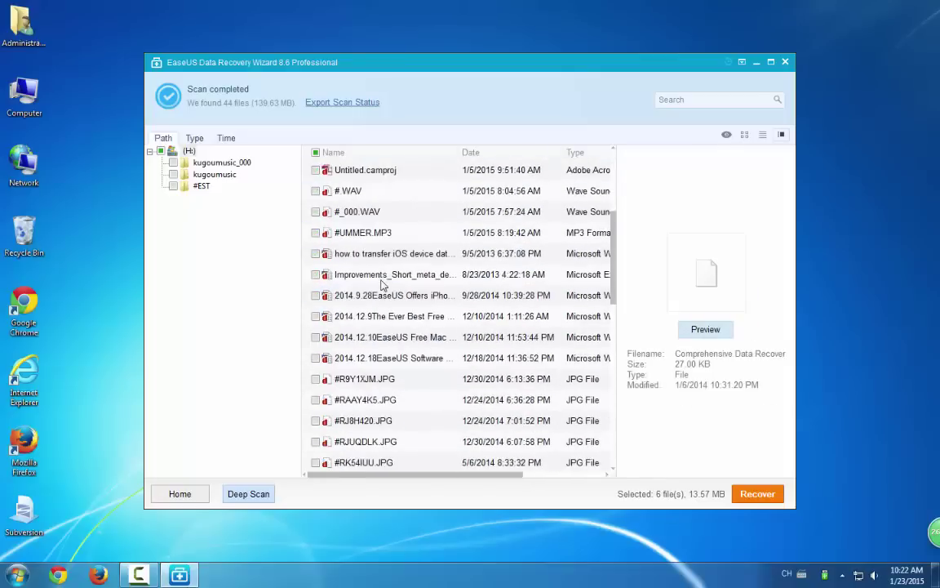
click(384, 256)
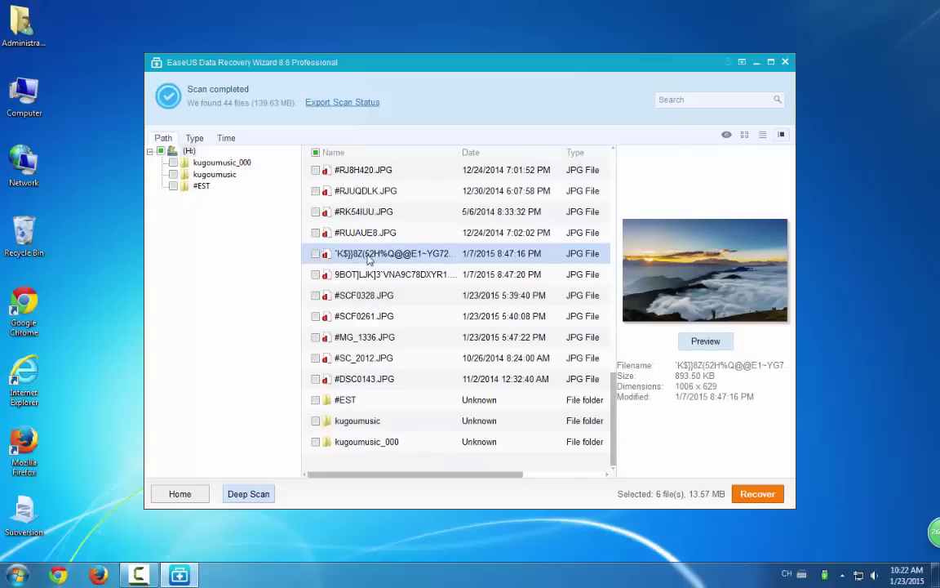
double_click(369, 258)
click(653, 422)
click(315, 253)
Preview the JPG file dated 1/7/2015 8:47:20 PM at full size and mark it for recovery
click(367, 276)
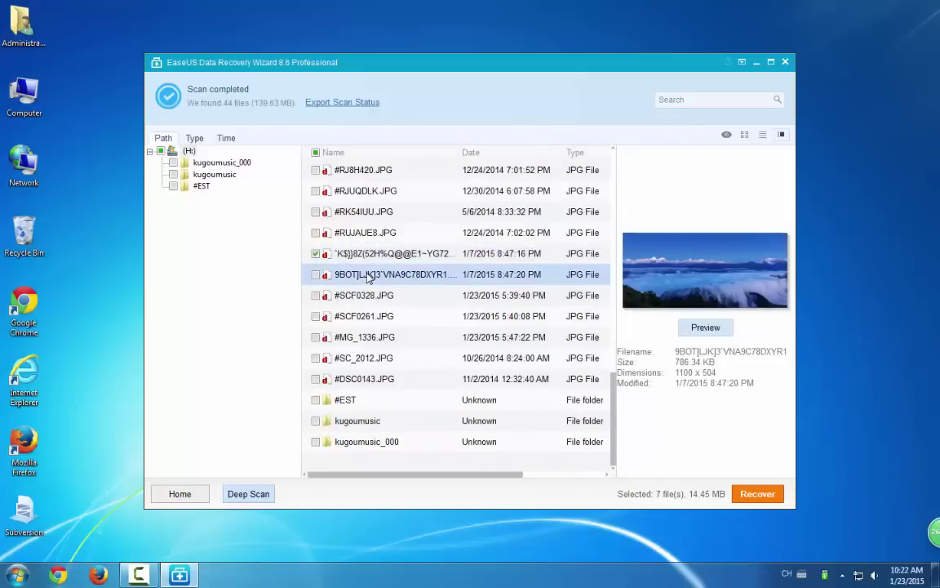
double_click(368, 275)
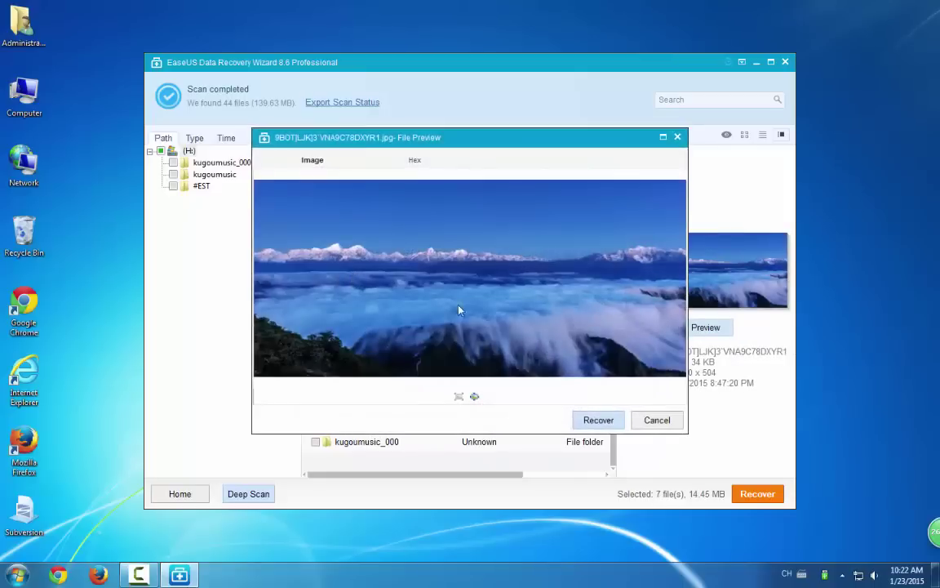
click(653, 420)
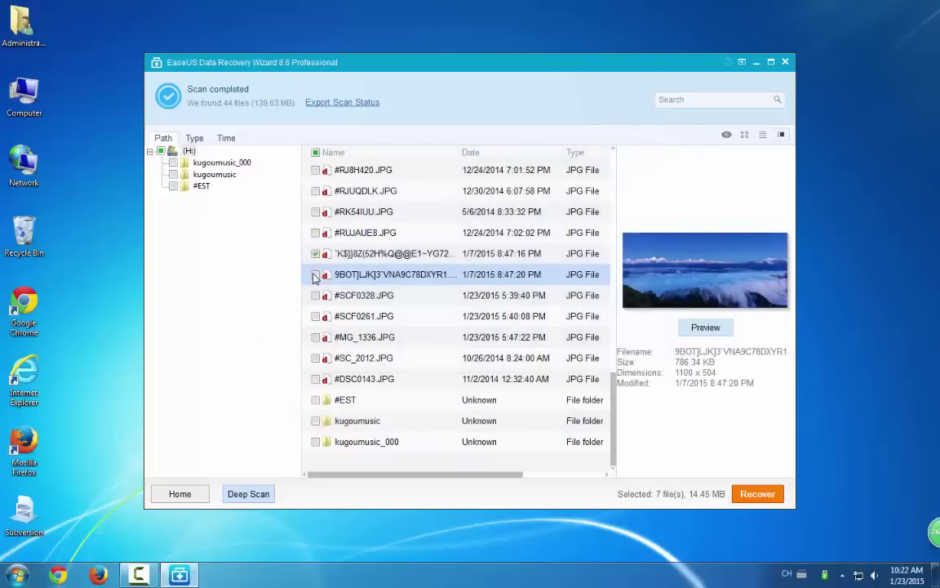
View the thumbnails of the #SCF0328.JPG and #SCF0261.JPG copies near the list's end, and mark #MG_1336.JPG for recovery
click(379, 295)
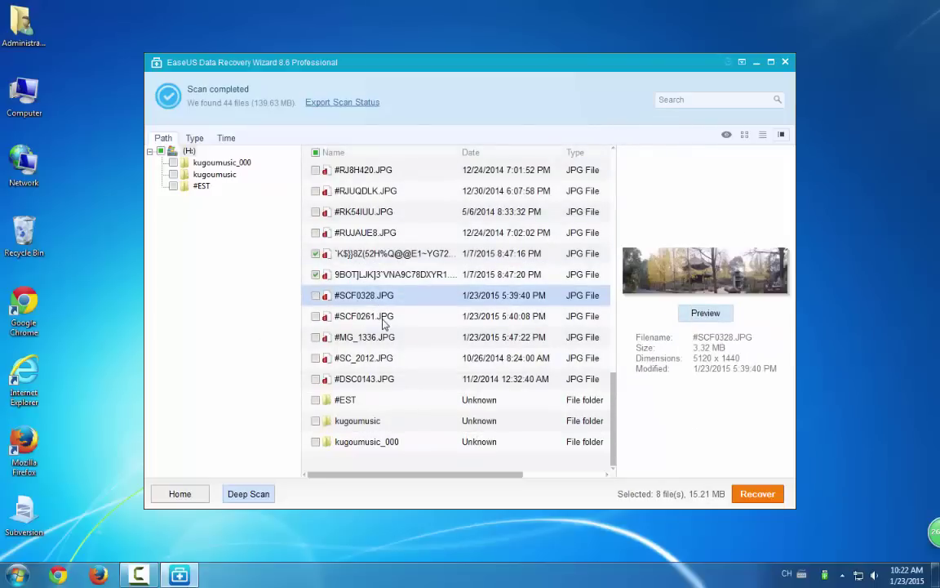
click(384, 318)
click(372, 337)
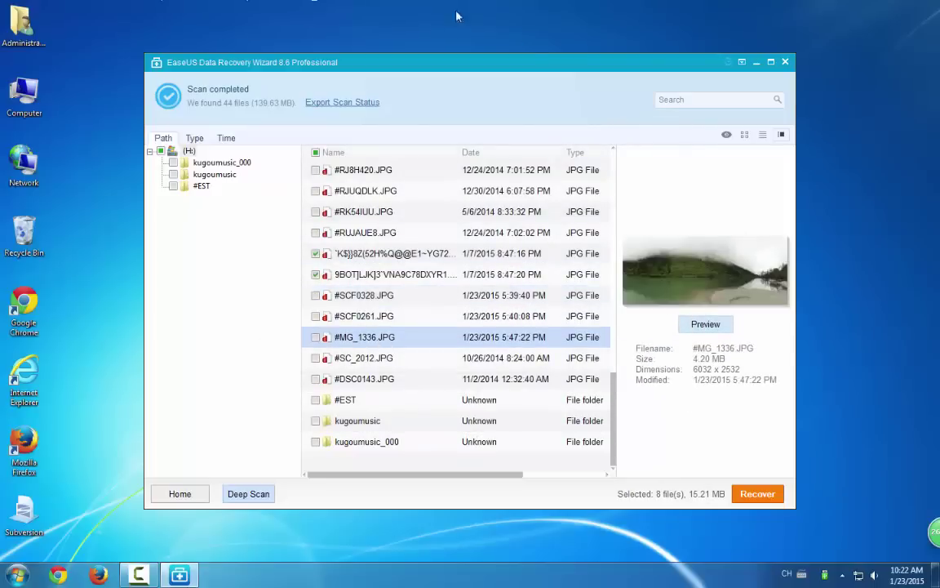
click(317, 337)
Recover the marked pictures, going through the listed disks as possible destinations and saving to the Desktop
click(757, 495)
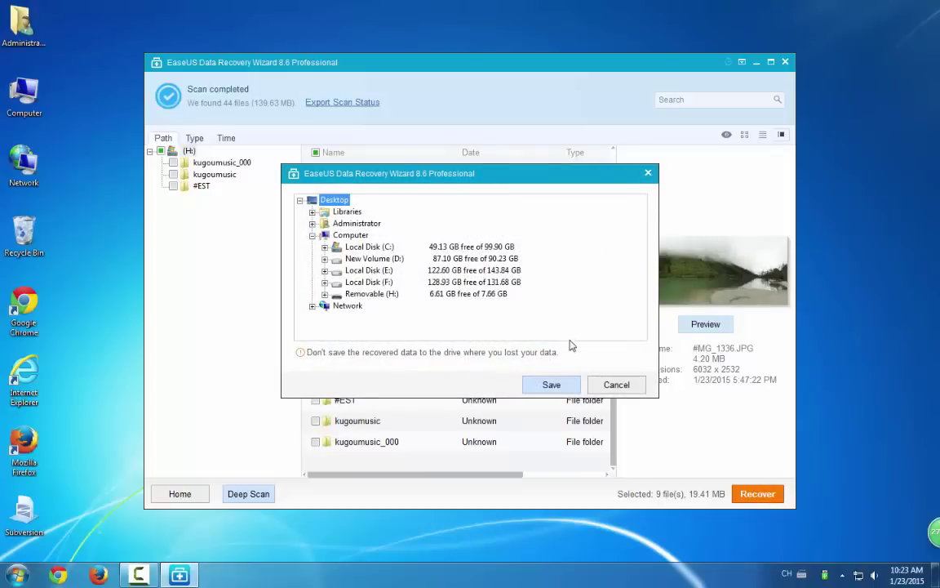
click(386, 248)
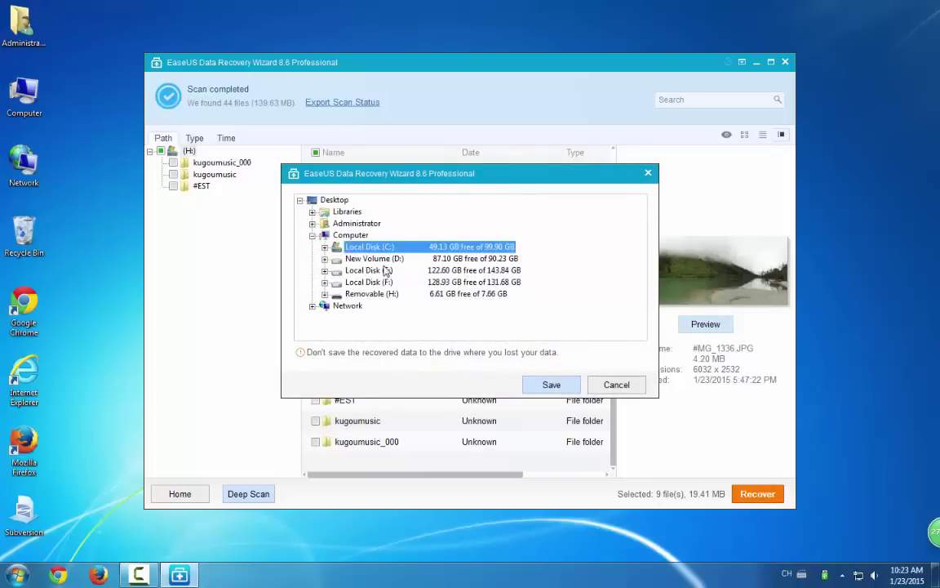
click(387, 270)
click(388, 283)
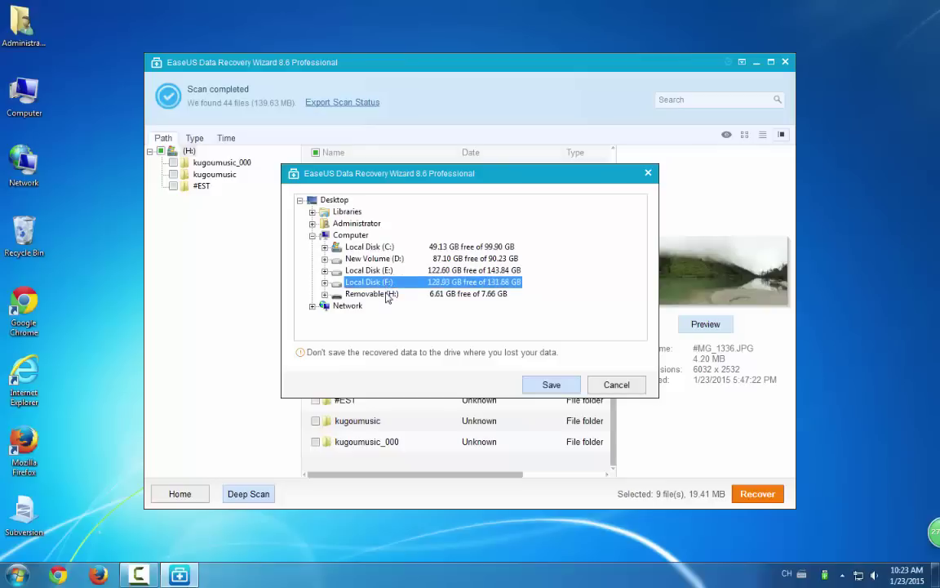
click(388, 295)
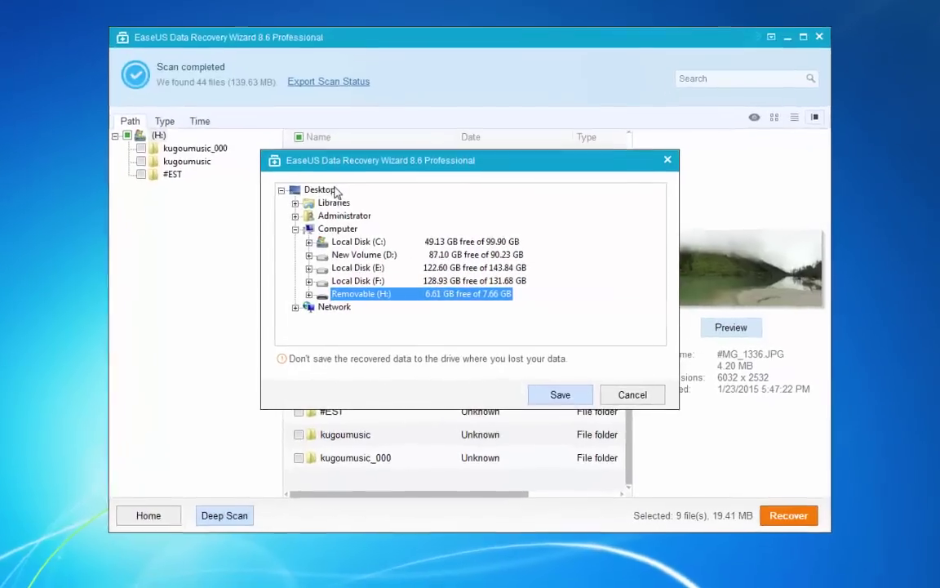
click(339, 201)
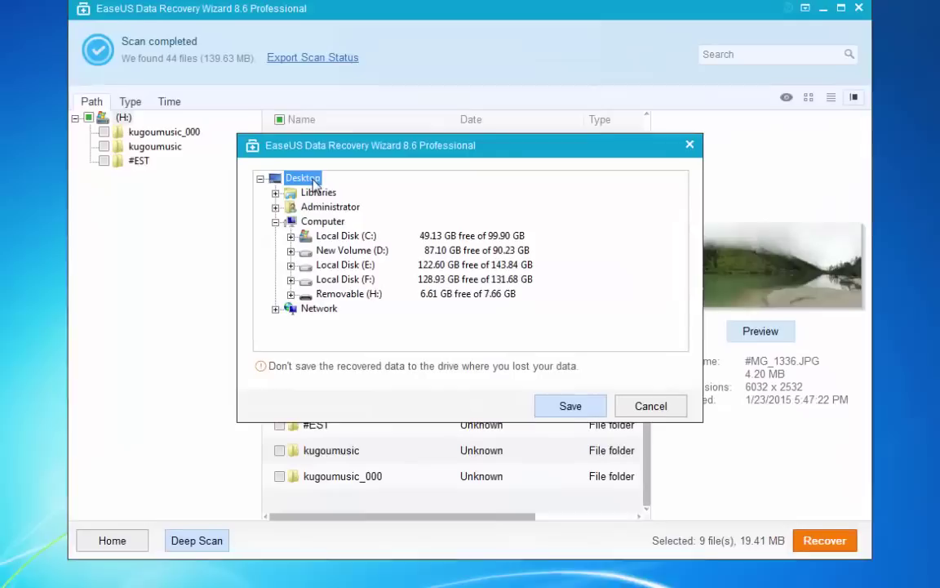
click(572, 407)
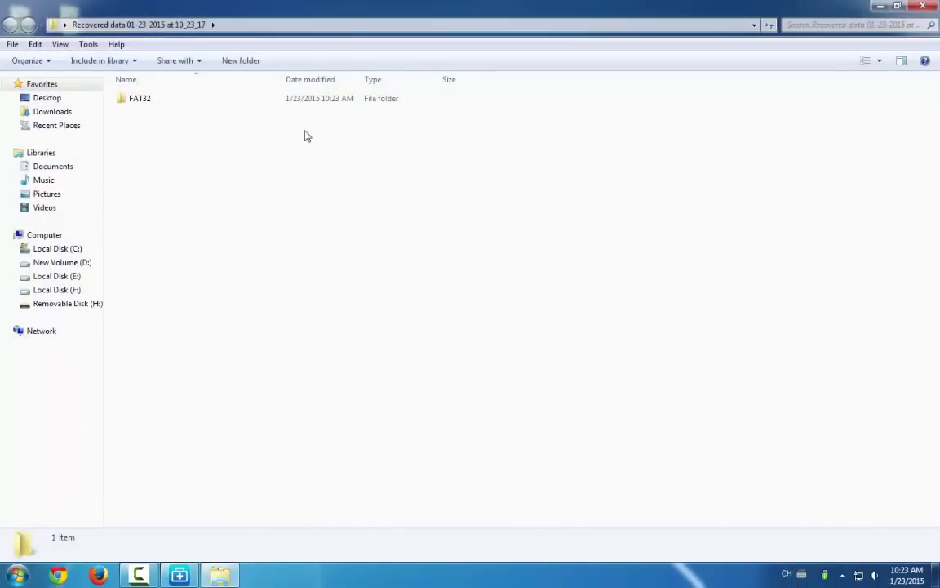
Open the recovered FAT32 folder, browse its pictures from #MG_1336.JPG in Windows Photo Viewer, select all the files, and close the folder
double_click(292, 99)
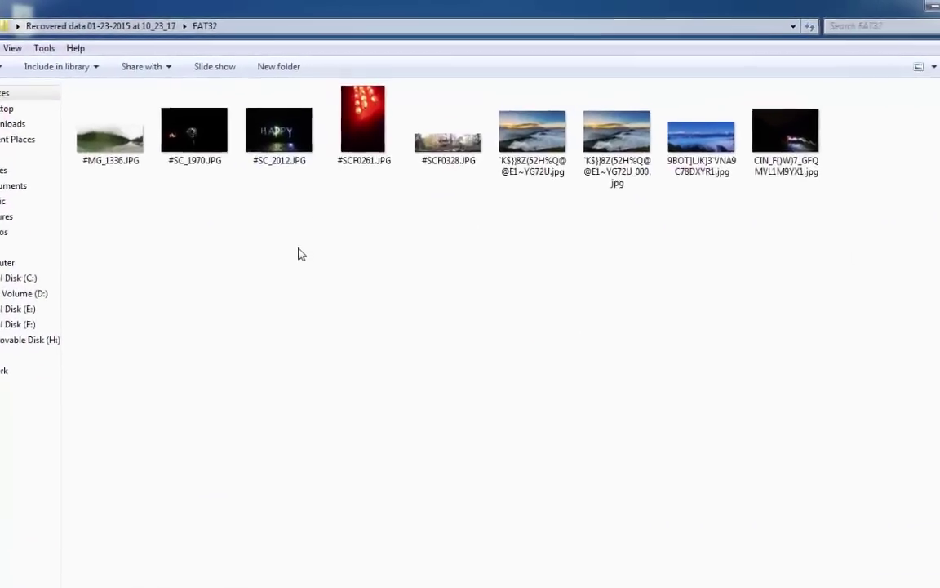
double_click(117, 130)
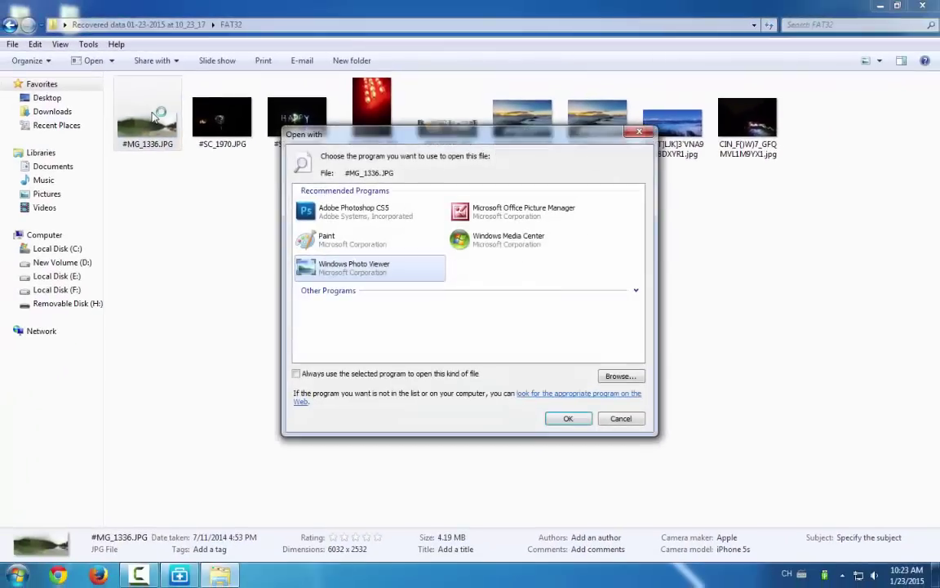
click(569, 419)
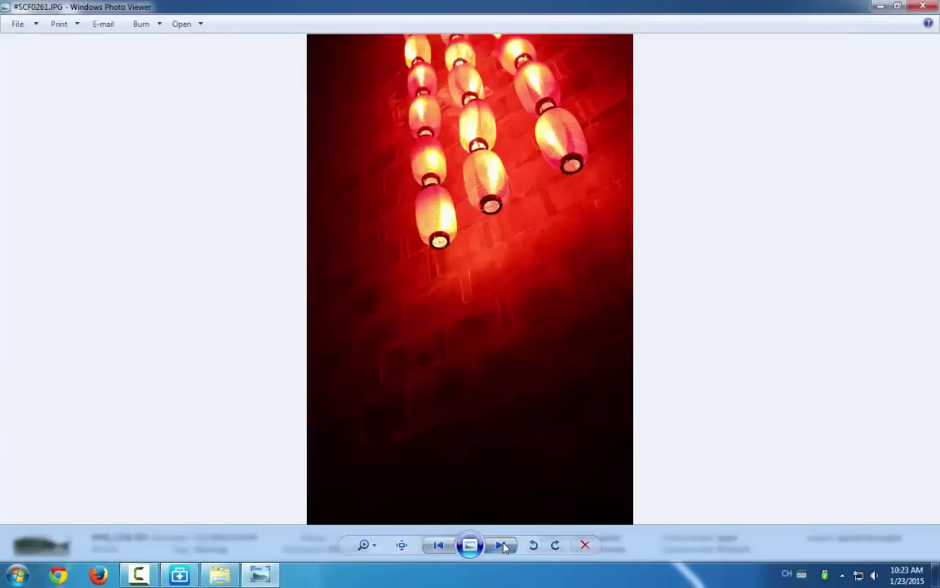
click(503, 545)
click(503, 545)
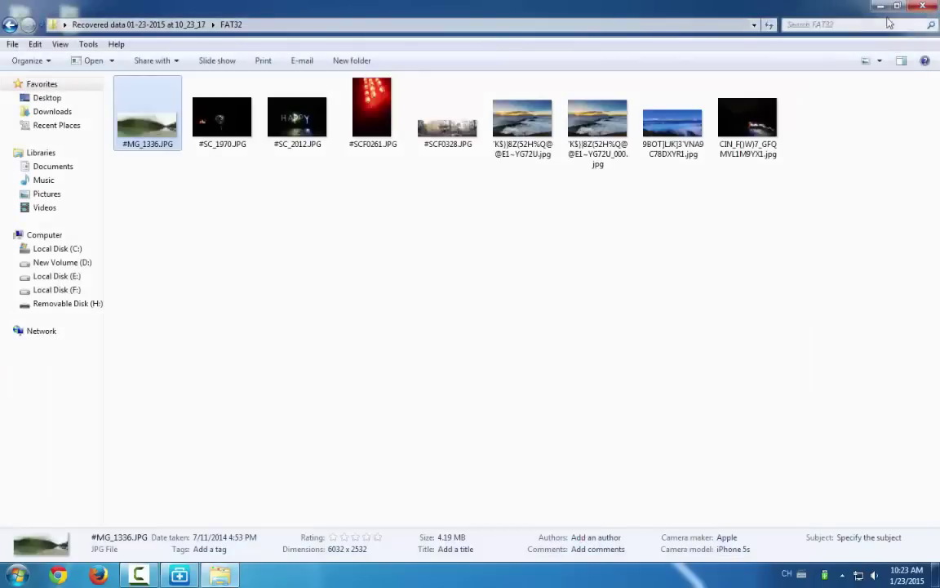
mouse_move(808, 188)
mouse_down()
mouse_move(227, 80)
mouse_move(115, 75)
mouse_up()
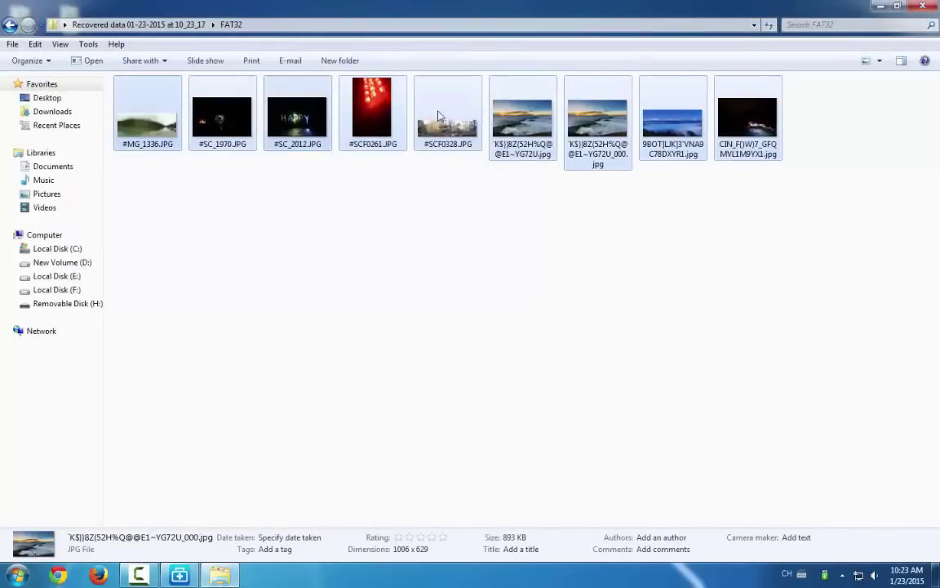
click(936, 10)
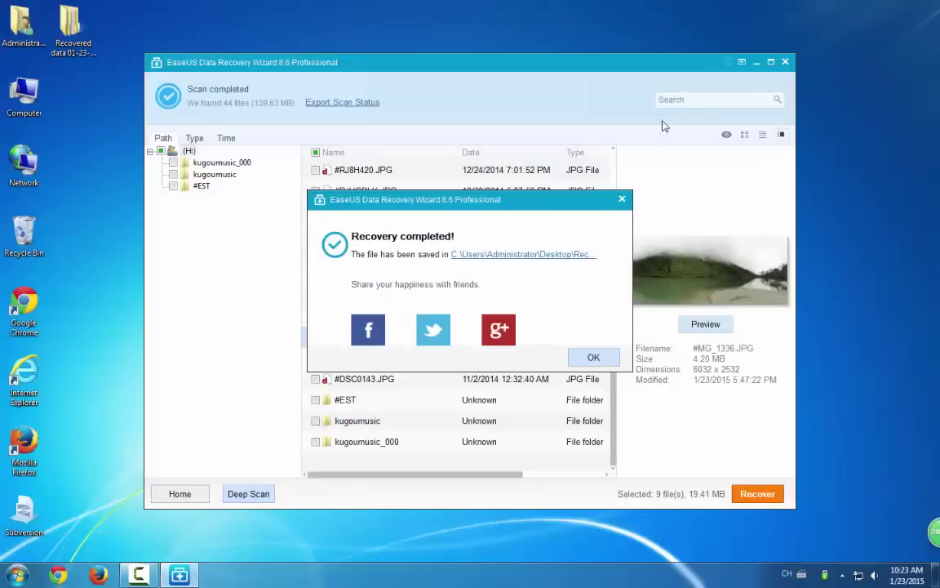
Reopen the save location from the recovery notice, select the pictures after #MG_1336.JPG in the FAT32 folder, and close the window
click(522, 257)
double_click(238, 102)
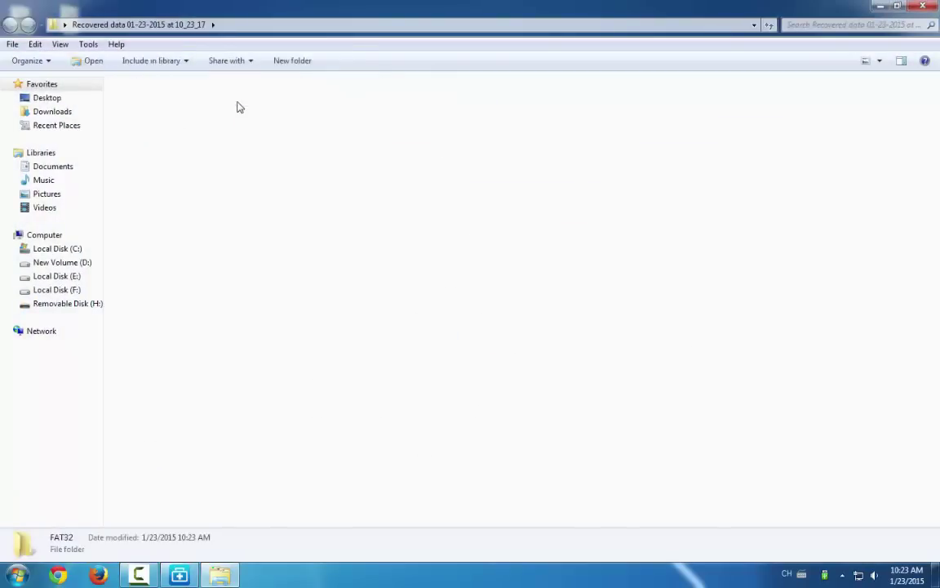
drag(183, 161, 727, 113)
click(923, 6)
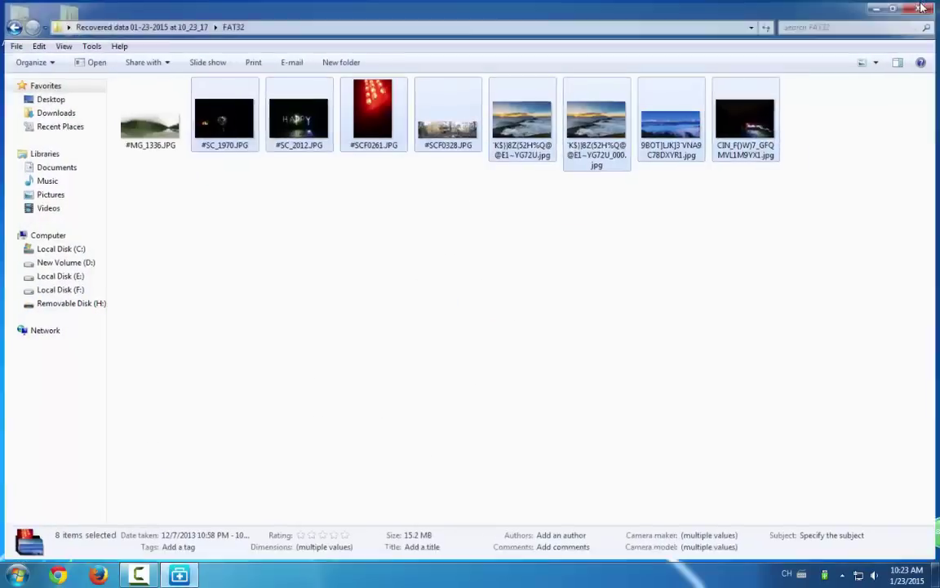
Dismiss the recovery notice to return to the scan results
click(607, 360)
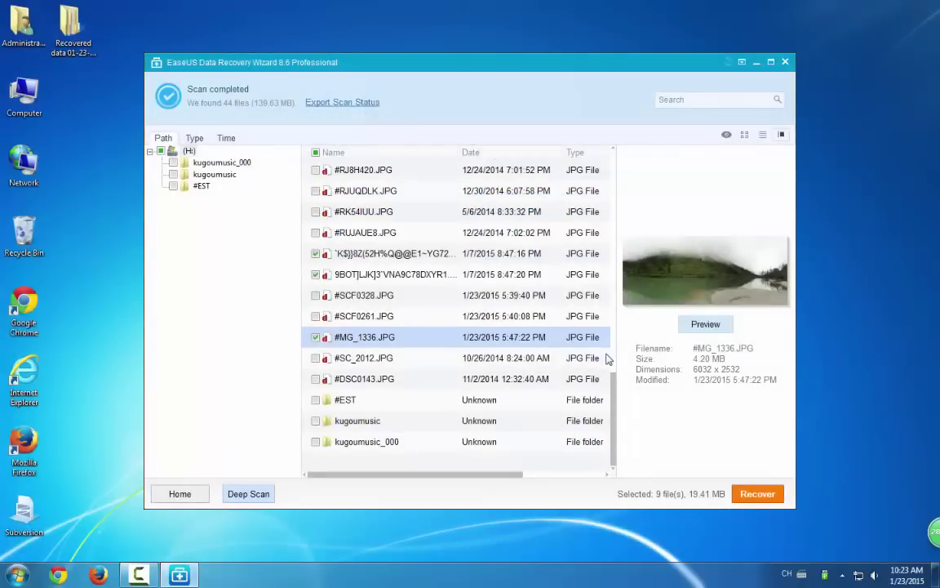
click(786, 61)
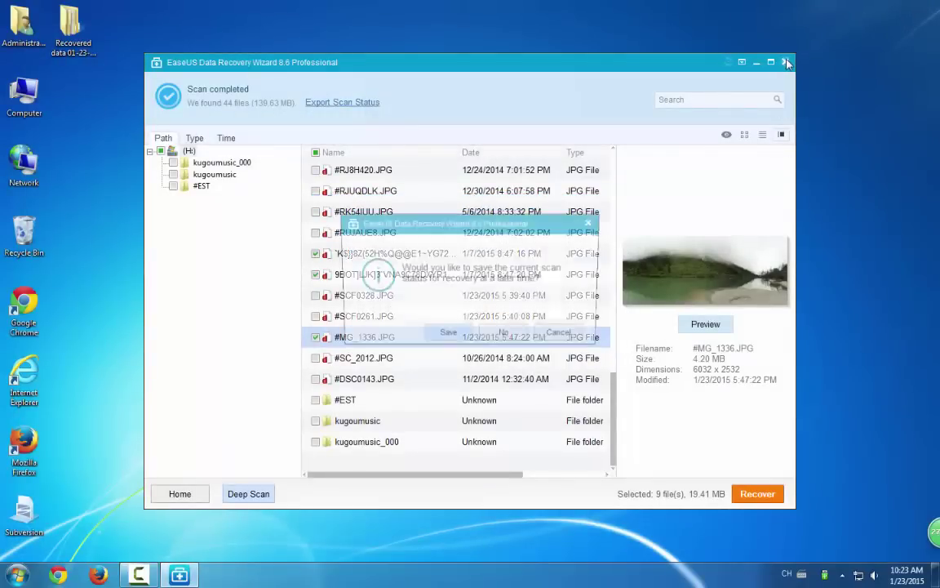
click(446, 337)
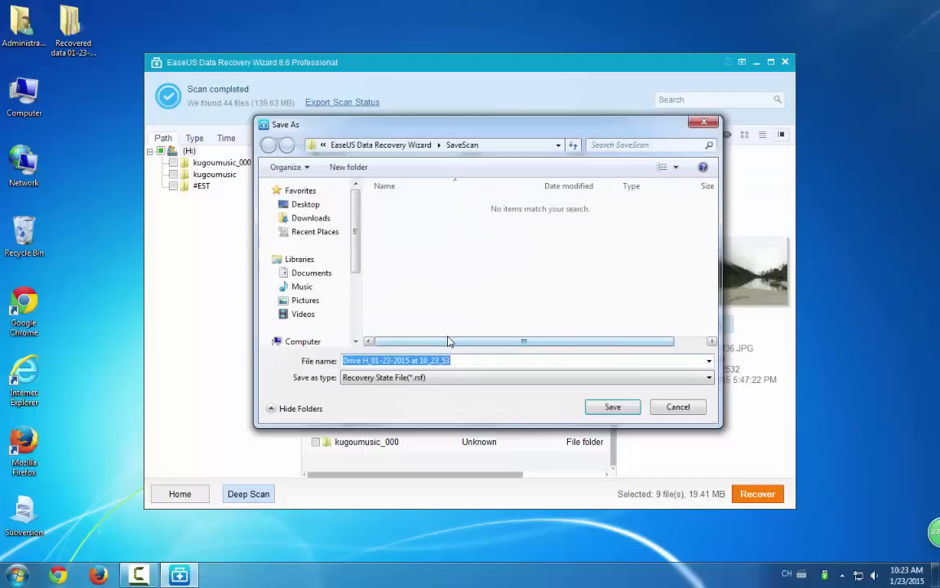
click(686, 412)
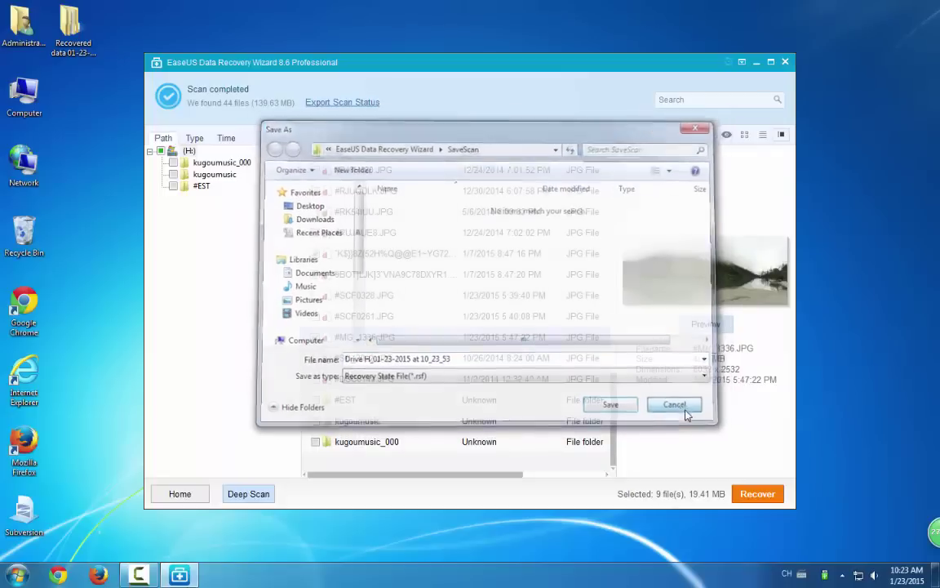
Exit the recovery wizard without saving the current scan status
click(785, 62)
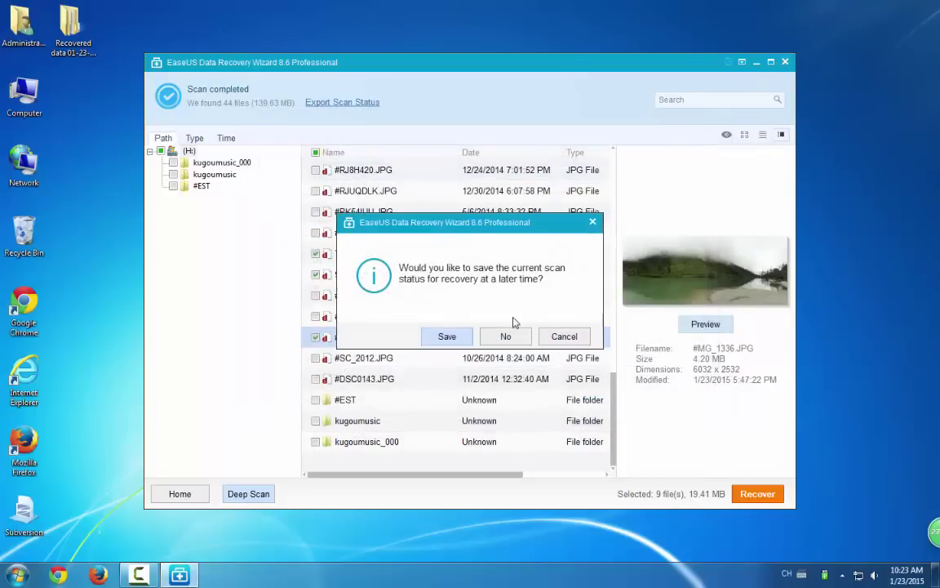
click(507, 337)
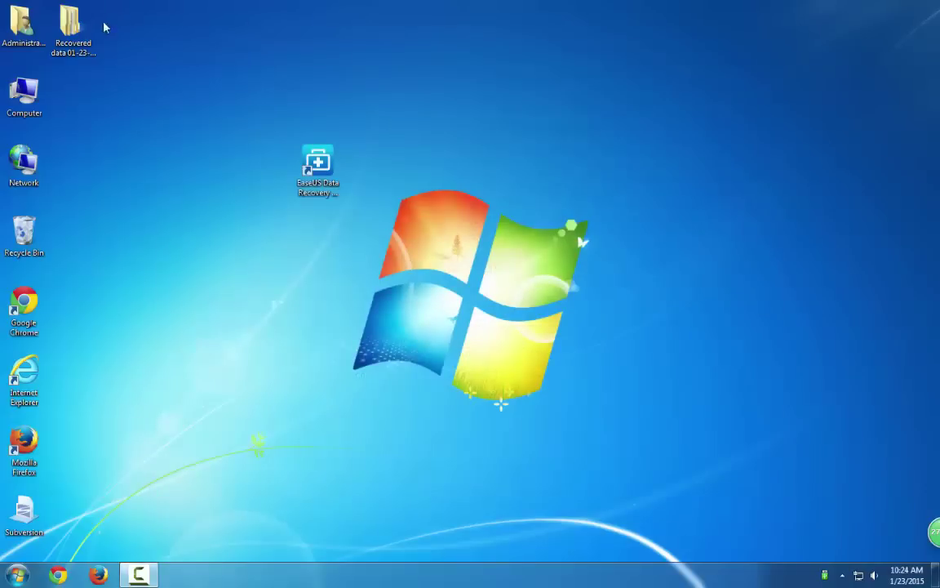
Move the recovered data folder beside the EaseUS shortcut on the desktop, and check the pictures in its FAT32 folder before closing it
drag(72, 28, 268, 178)
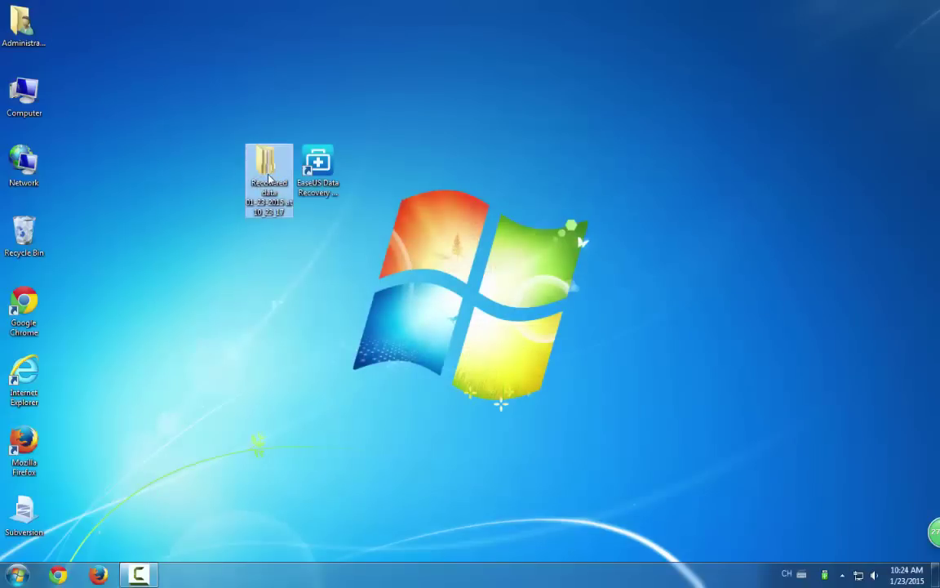
double_click(268, 178)
double_click(148, 100)
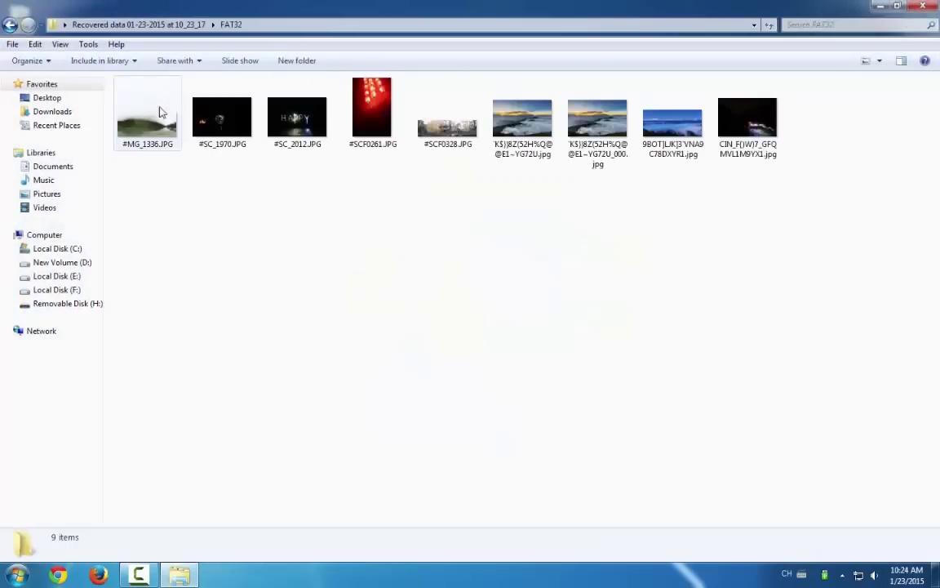
drag(163, 159, 800, 149)
click(927, 8)
click(301, 167)
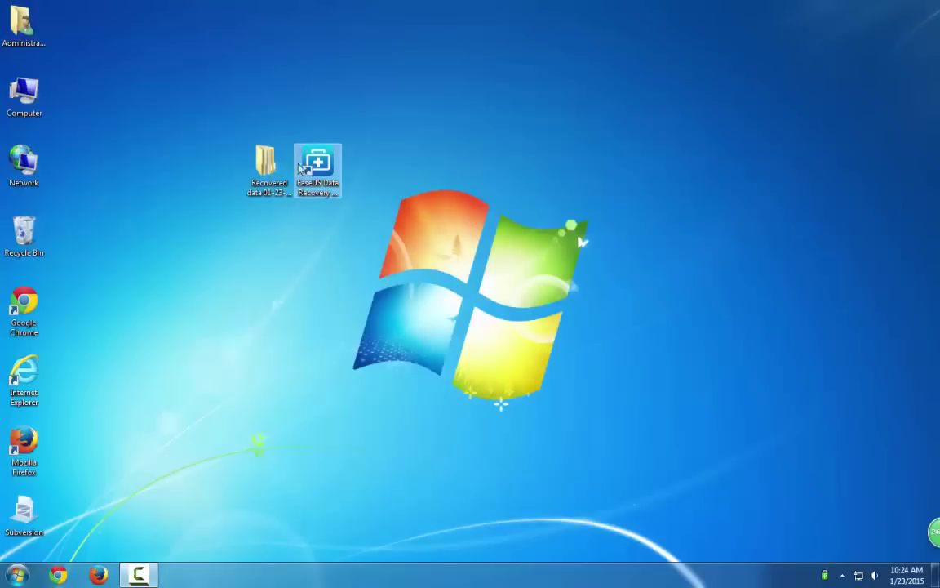
click(314, 169)
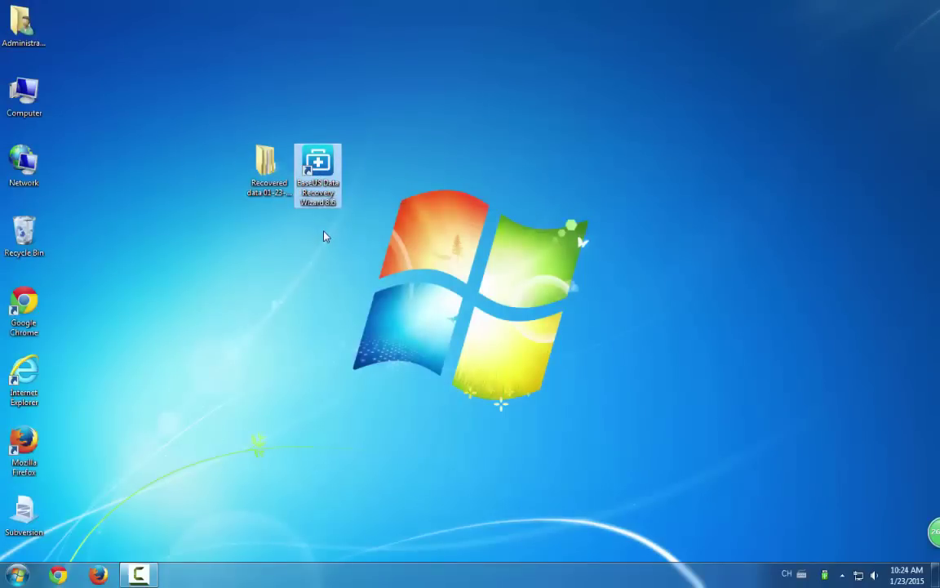
click(139, 573)
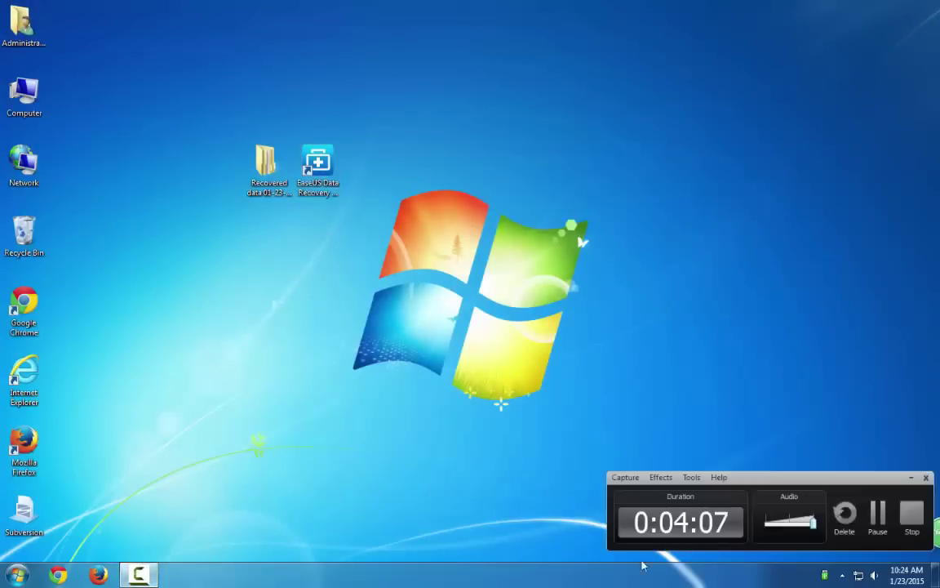